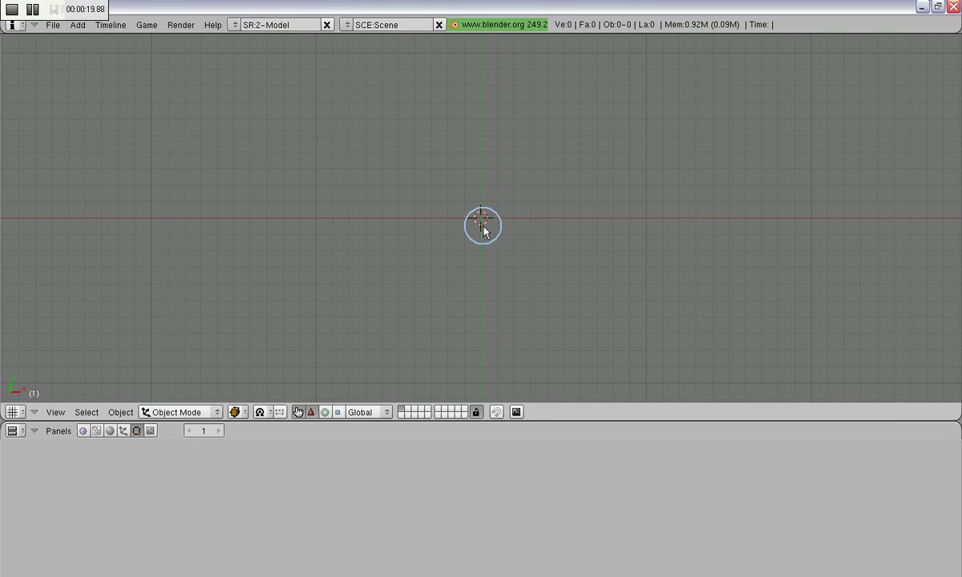
Add a Bezier circle (CurveCircle) at the scene origin
{"action": "key", "text": "space"}
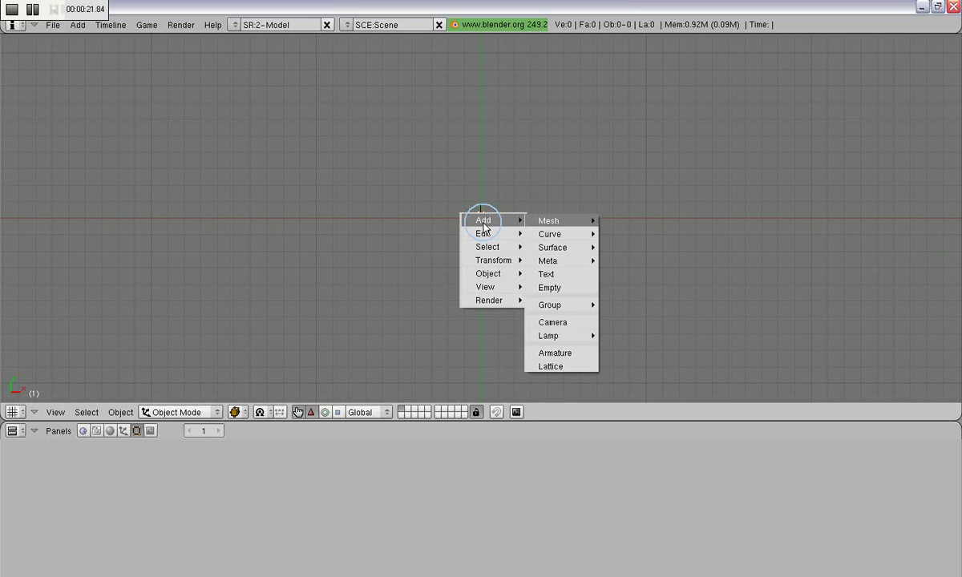
{"action": "mouse_move", "coordinate": [587, 235]}
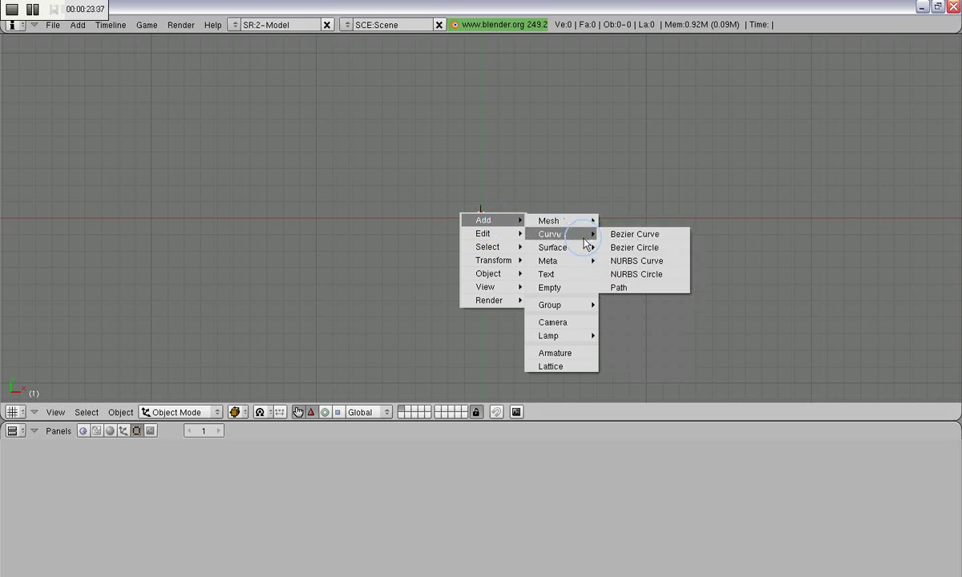
{"action": "left_click", "coordinate": [664, 248]}
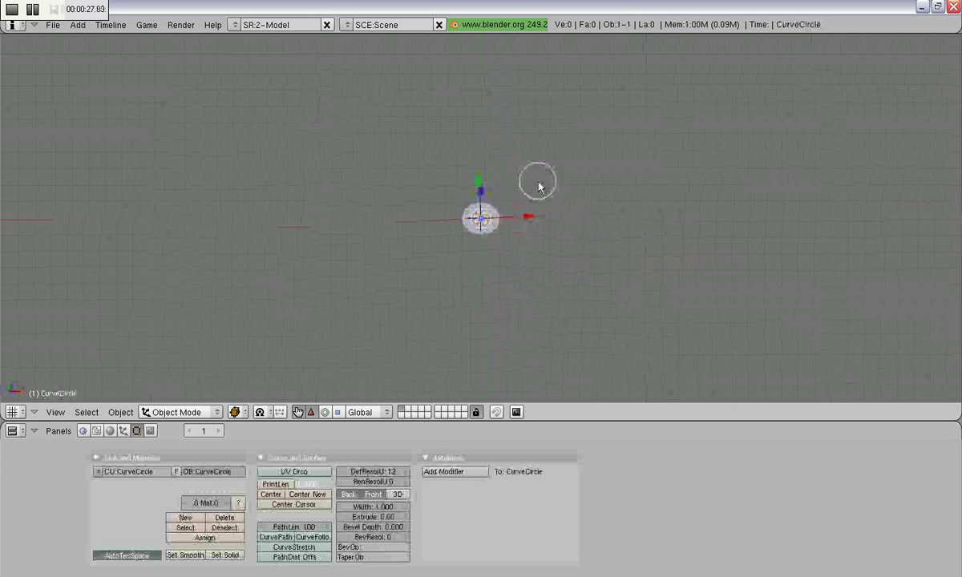
{"action": "scroll", "coordinate": [540, 222], "scroll_direction": "up", "scroll_amount": 2}
{"action": "key", "text": "space"}
{"action": "mouse_move", "coordinate": [735, 206]}
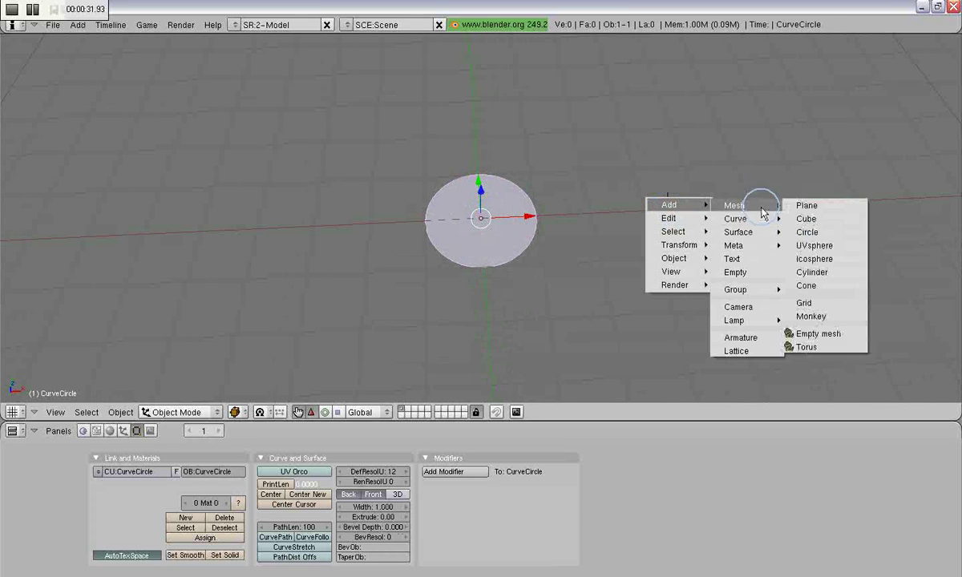
Add a Bezier curve beside the circle and rotate its points in Edit Mode
{"action": "left_click", "coordinate": [834, 220]}
{"action": "key", "text": "Tab"}
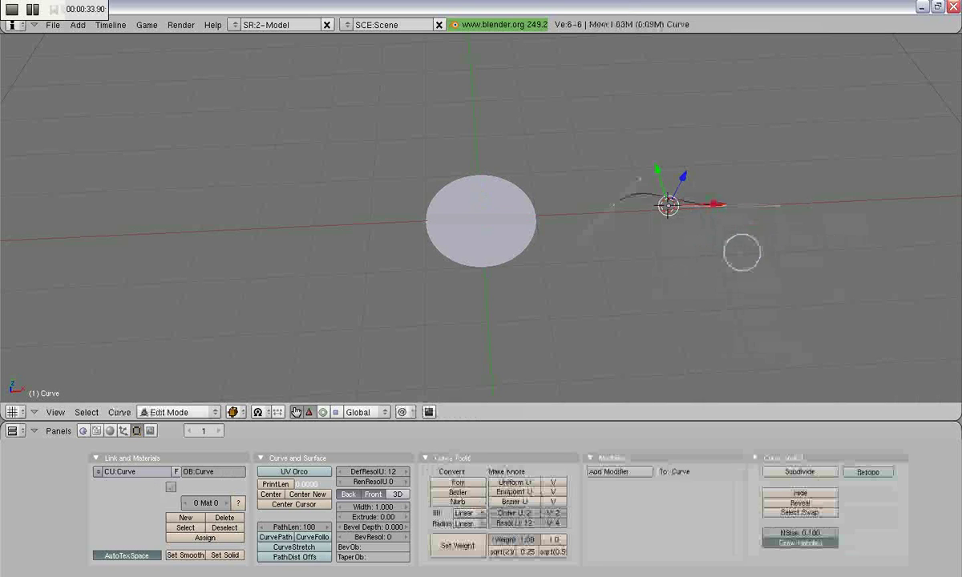
{"action": "middle_click_drag", "start_coordinate": [741, 251], "coordinate": [714, 241]}
{"action": "key", "text": "r"}
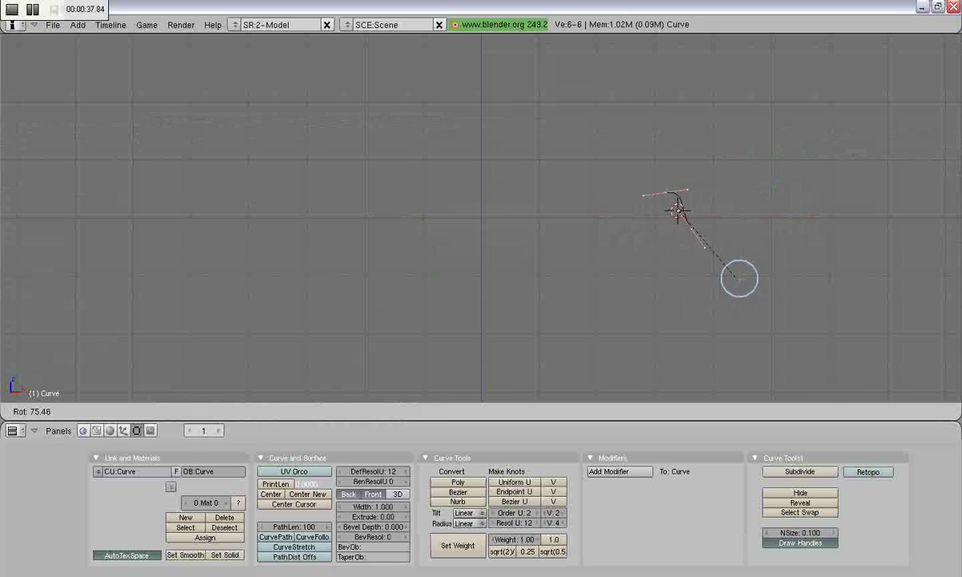
{"action": "left_click", "coordinate": [746, 264]}
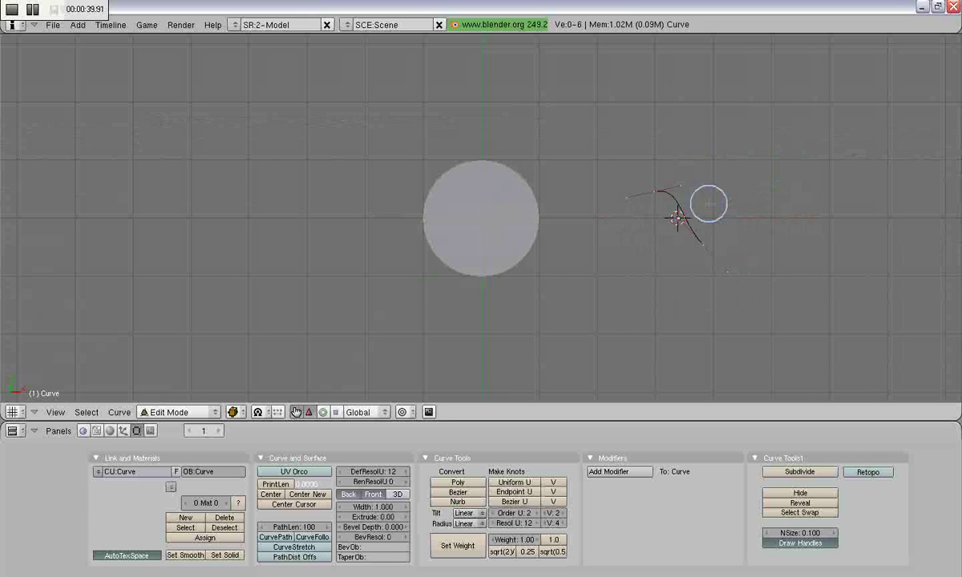
Move one control point to bend the curve into a hook, then reselect the circle
{"action": "right_click", "coordinate": [656, 191]}
{"action": "key", "text": "g"}
{"action": "left_click", "coordinate": [705, 212]}
{"action": "key", "text": "Tab"}
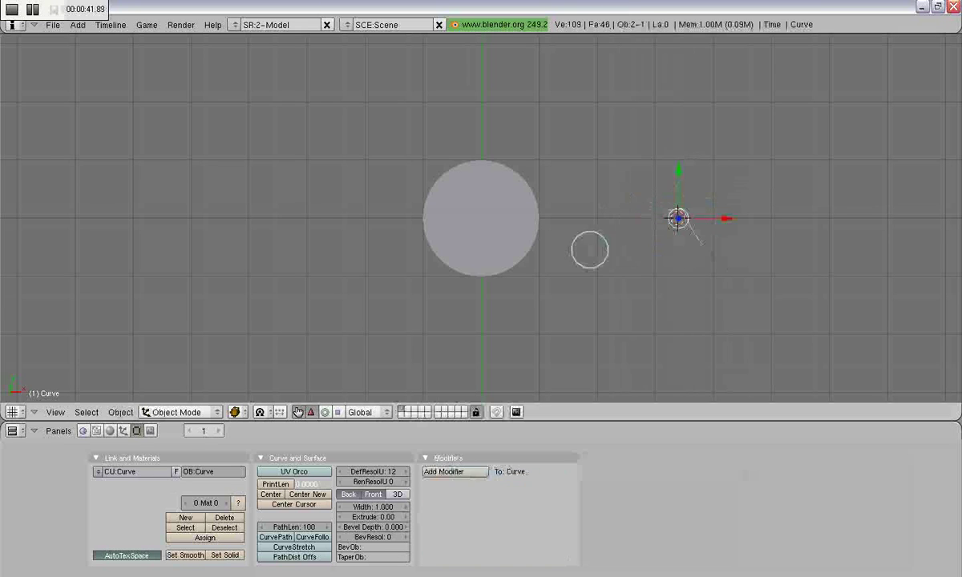
{"action": "right_click", "coordinate": [523, 229]}
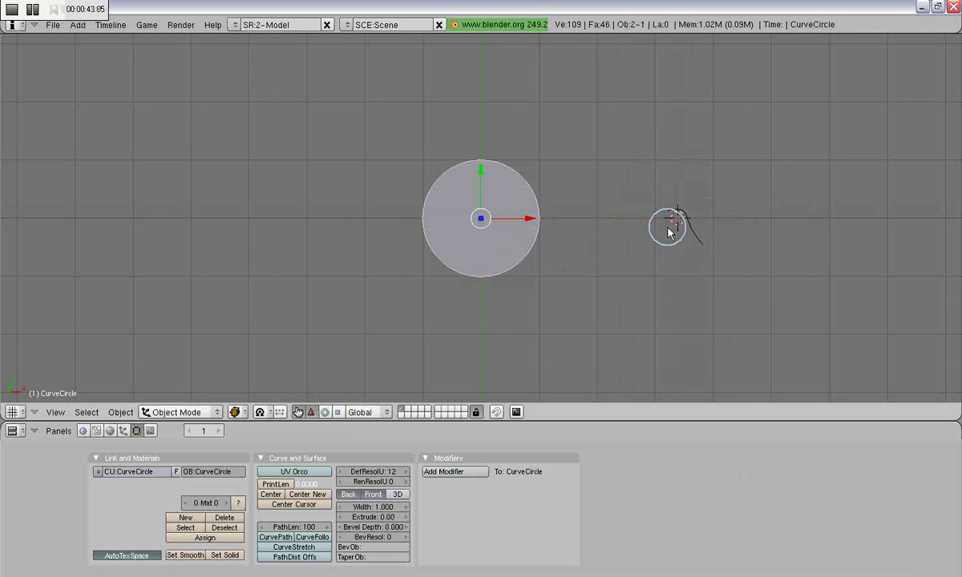
{"action": "right_click", "coordinate": [688, 223]}
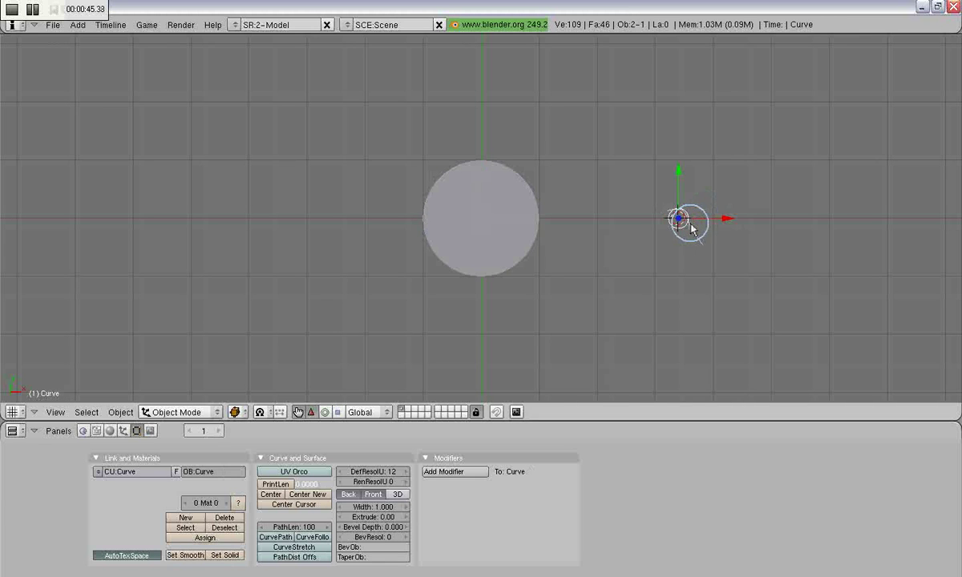
{"action": "right_click", "coordinate": [515, 269]}
Set CurveCircle's bevel object (BevOb) to Curve
{"action": "left_click", "coordinate": [376, 547]}
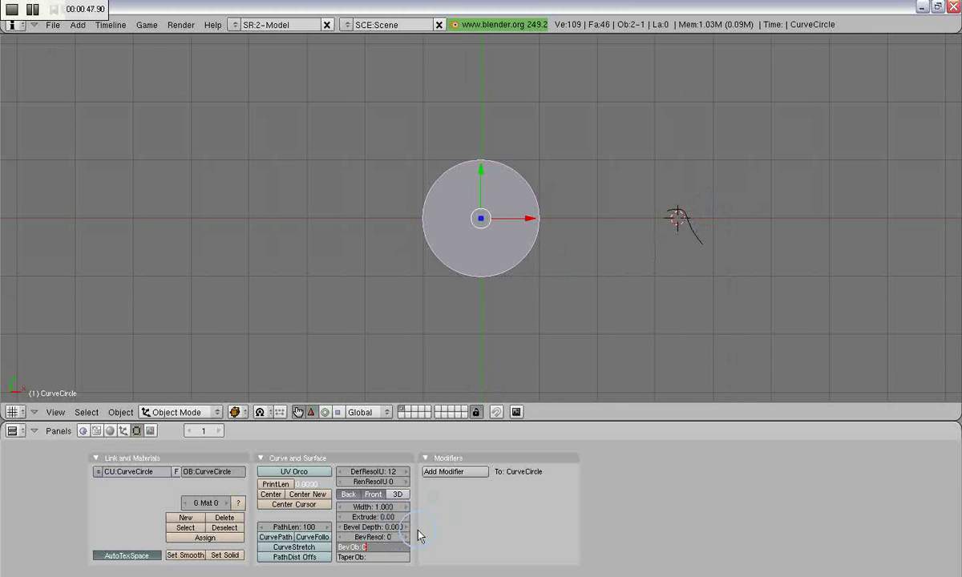
{"action": "type", "text": "Curve"}
{"action": "key", "text": "Return"}
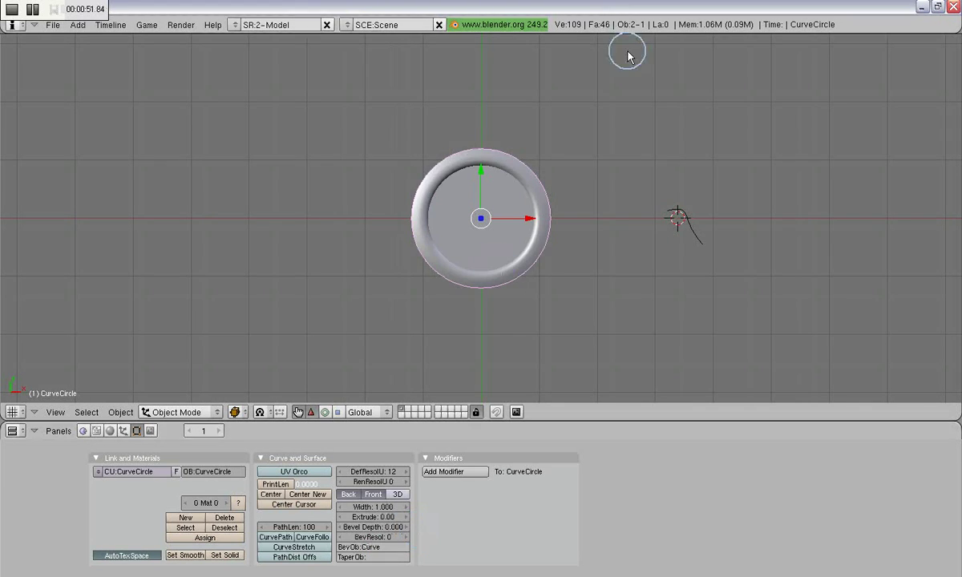
{"action": "middle_click_drag", "start_coordinate": [629, 57], "coordinate": [509, 273]}
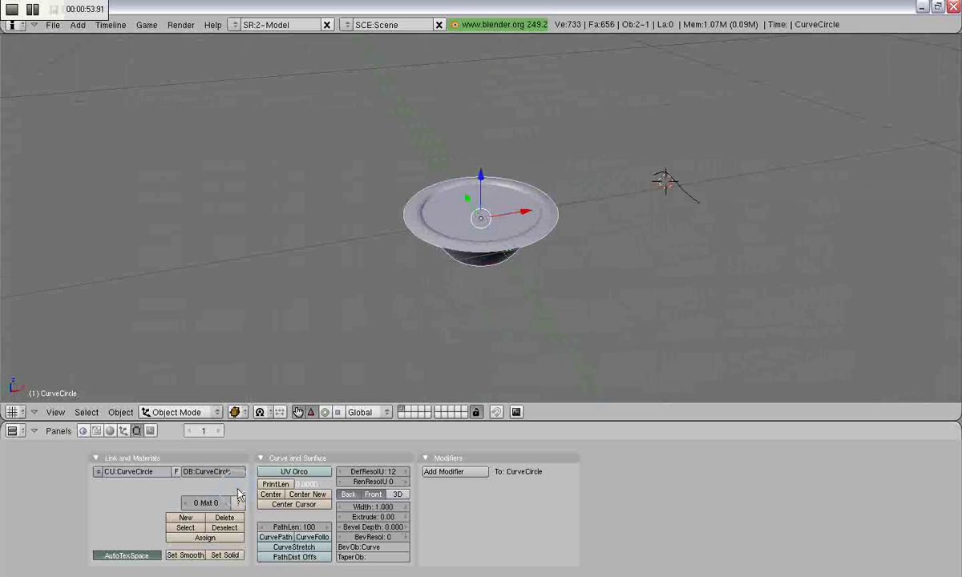
Turn off the back cap fill so only the front cap is filled
{"action": "left_click", "coordinate": [373, 494]}
{"action": "middle_click_drag", "start_coordinate": [562, 397], "coordinate": [569, 361]}
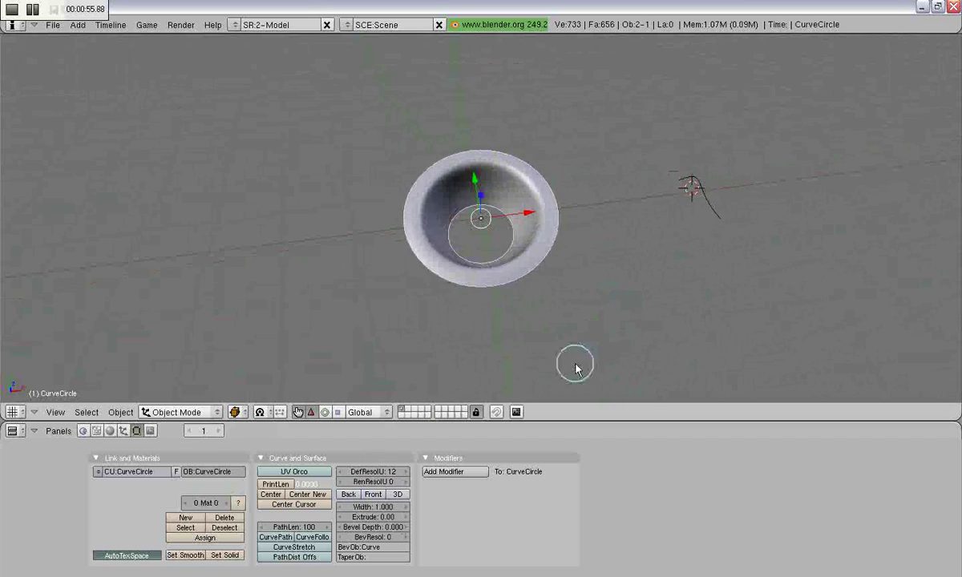
{"action": "left_click", "coordinate": [348, 494]}
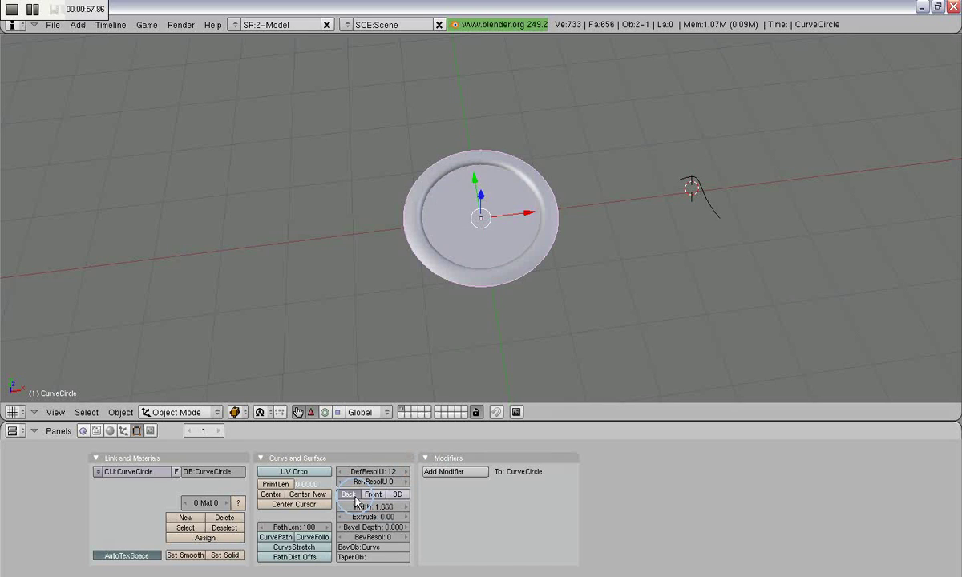
{"action": "left_click", "coordinate": [348, 494]}
{"action": "left_click", "coordinate": [373, 494]}
{"action": "middle_click_drag", "start_coordinate": [513, 377], "coordinate": [583, 431]}
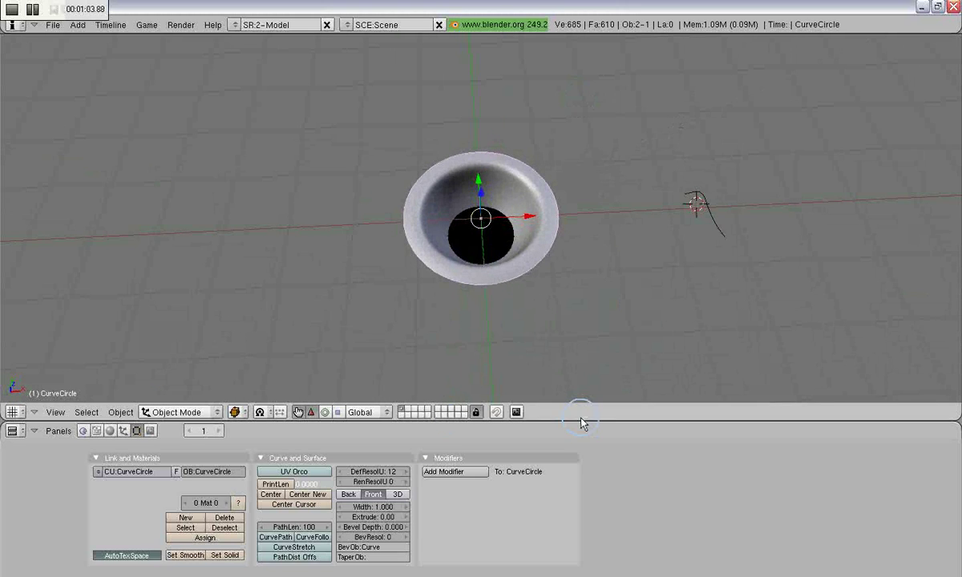
Split the 3D view and turn the right area into a Scripts Window running YafaRay Export
{"action": "left_click", "coordinate": [576, 399]}
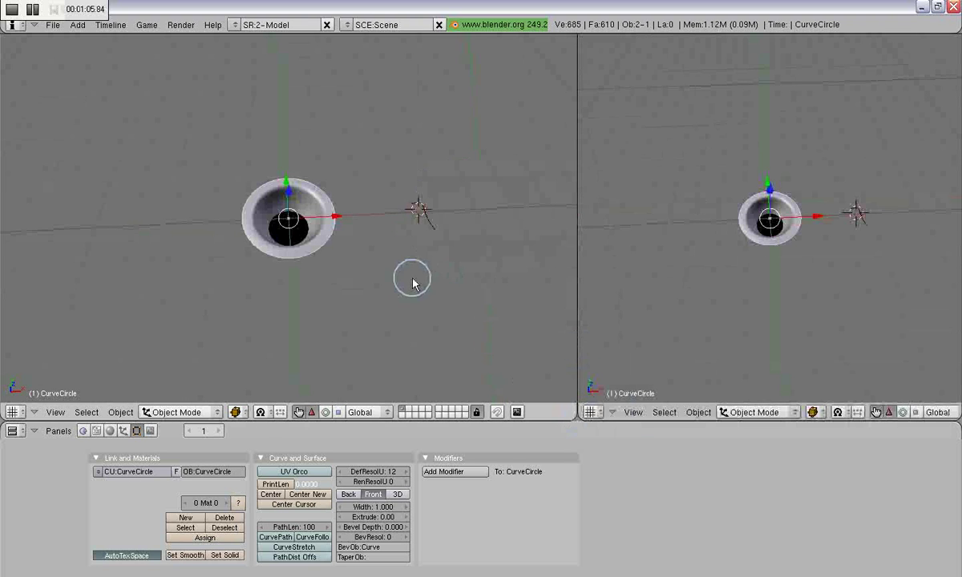
{"action": "left_click", "coordinate": [592, 412]}
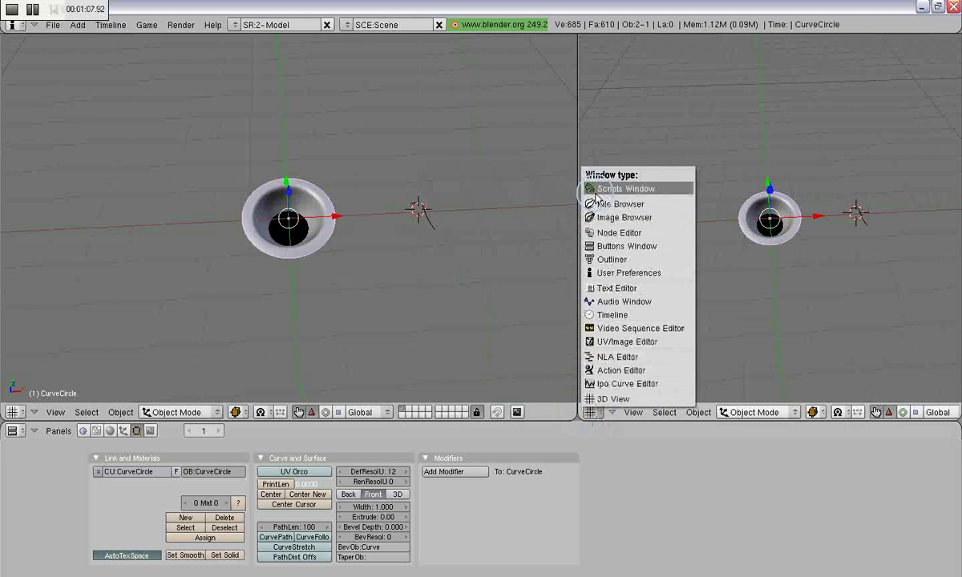
{"action": "left_click", "coordinate": [625, 190]}
{"action": "left_click", "coordinate": [182, 25]}
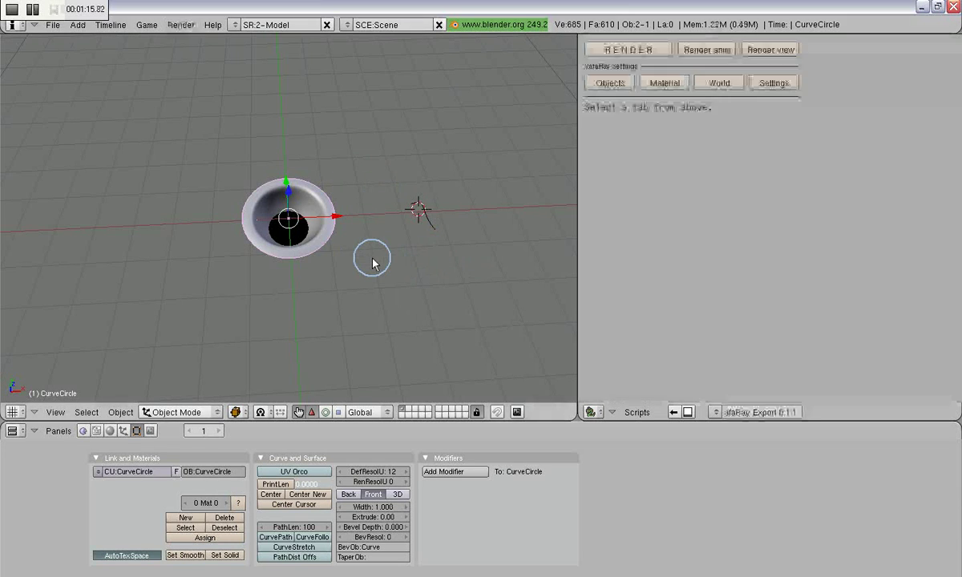
Add a camera and move it so the bowl is framed in camera view
{"action": "key", "text": "space"}
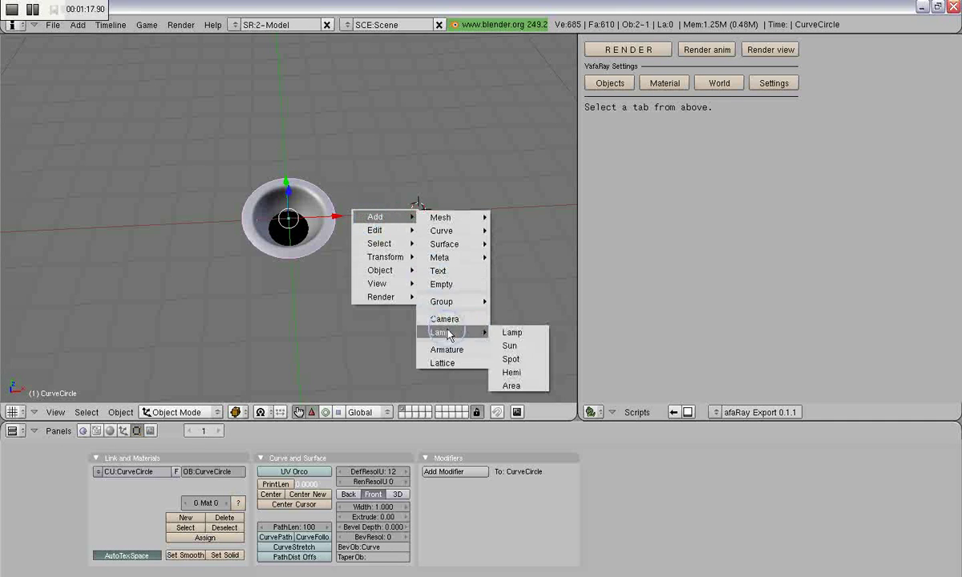
{"action": "left_click", "coordinate": [445, 319]}
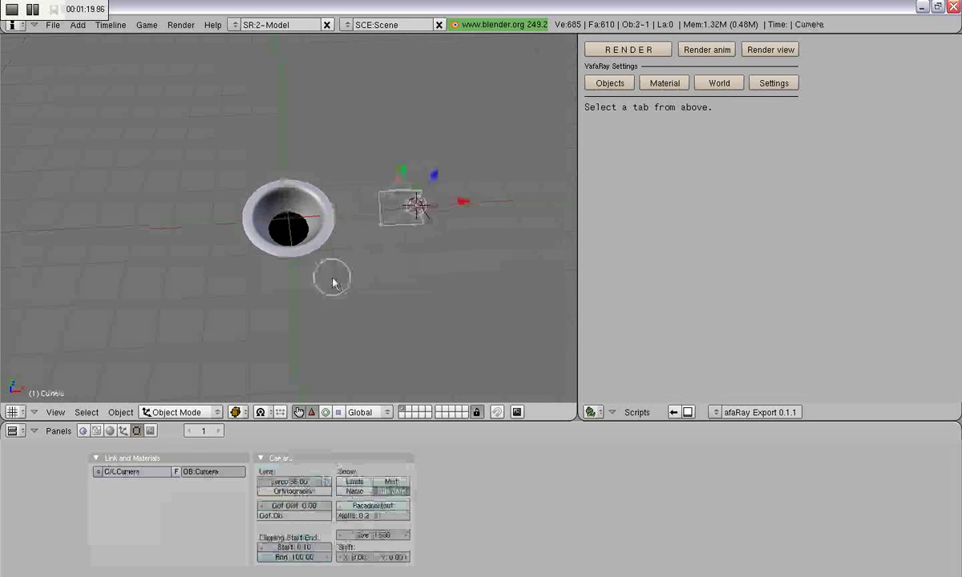
{"action": "middle_click_drag", "start_coordinate": [333, 279], "coordinate": [367, 245]}
{"action": "key", "text": "KP_0"}
{"action": "key", "text": "KP_0"}
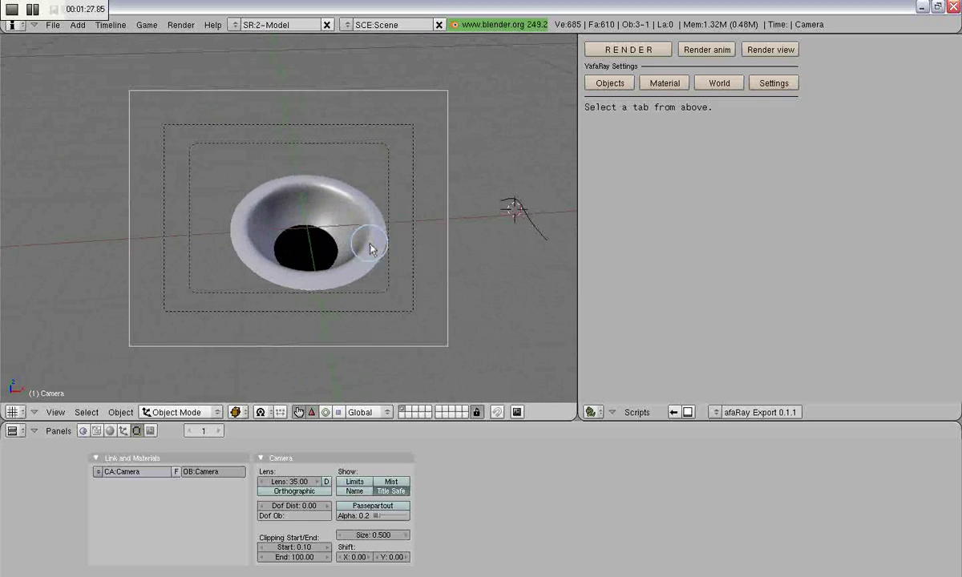
{"action": "key", "text": "g"}
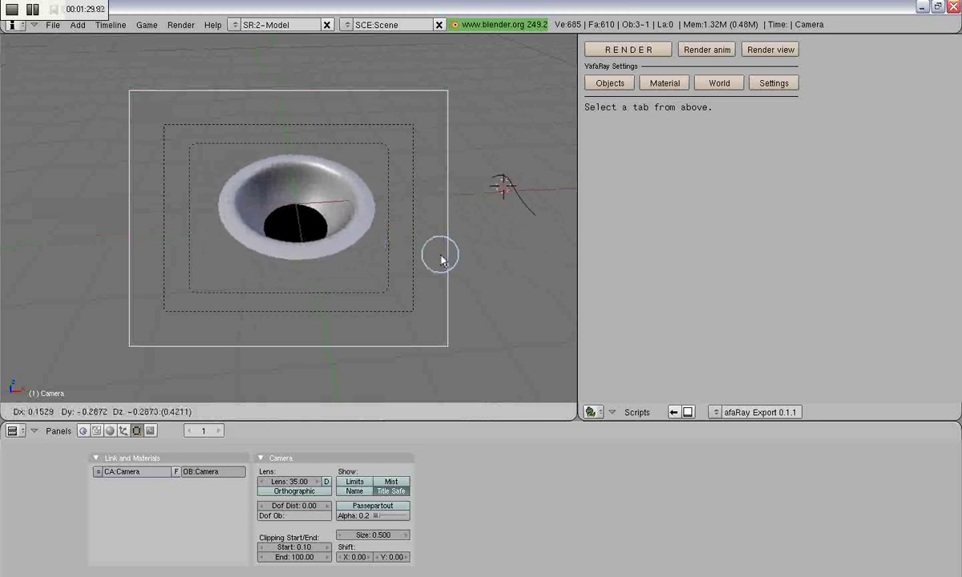
{"action": "left_click", "coordinate": [452, 251]}
Select the bowl, add a new material, and bring up its YafaRay material settings
{"action": "right_click", "coordinate": [323, 213]}
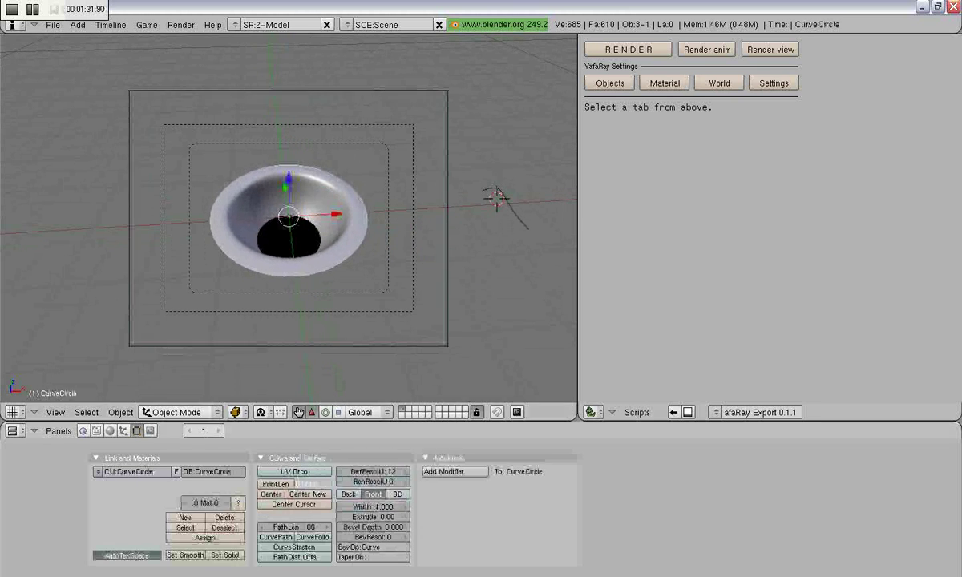
{"action": "left_click", "coordinate": [110, 430]}
{"action": "left_click", "coordinate": [285, 480]}
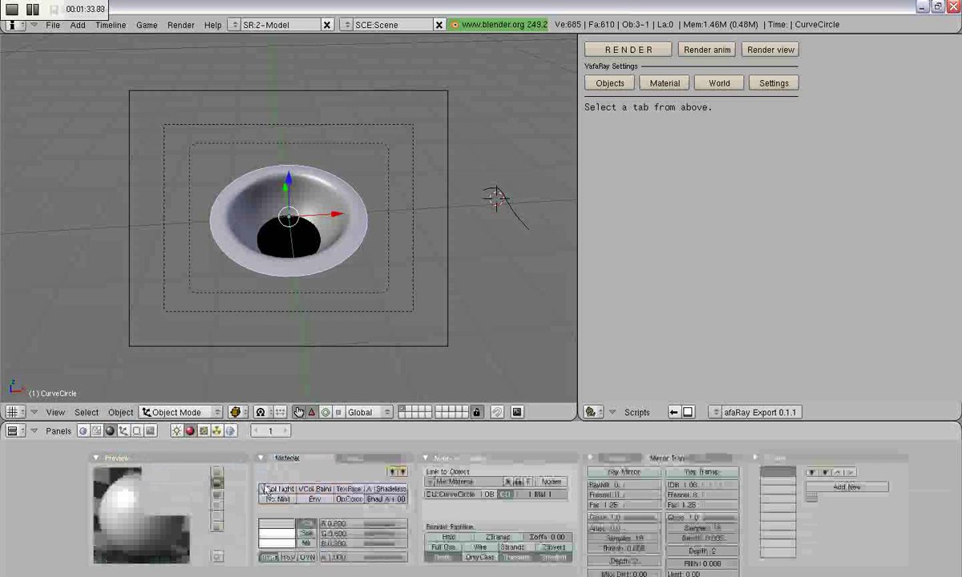
{"action": "left_click", "coordinate": [665, 83]}
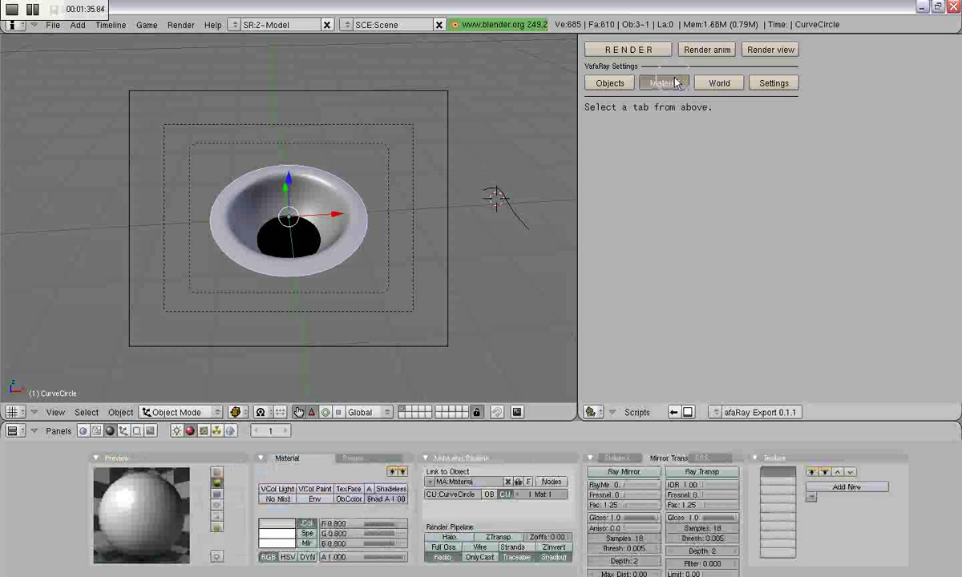
{"action": "left_click", "coordinate": [629, 268]}
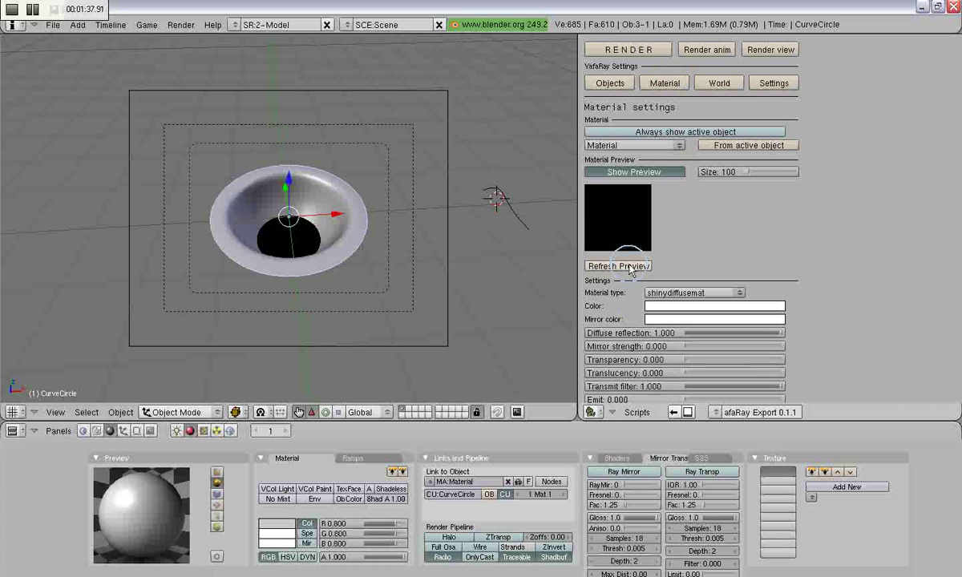
{"action": "scroll", "coordinate": [744, 243], "scroll_direction": "down", "scroll_amount": 2}
Make the material red (FF5151) with mirror strength 0.345 and refresh the preview
{"action": "left_click", "coordinate": [657, 255]}
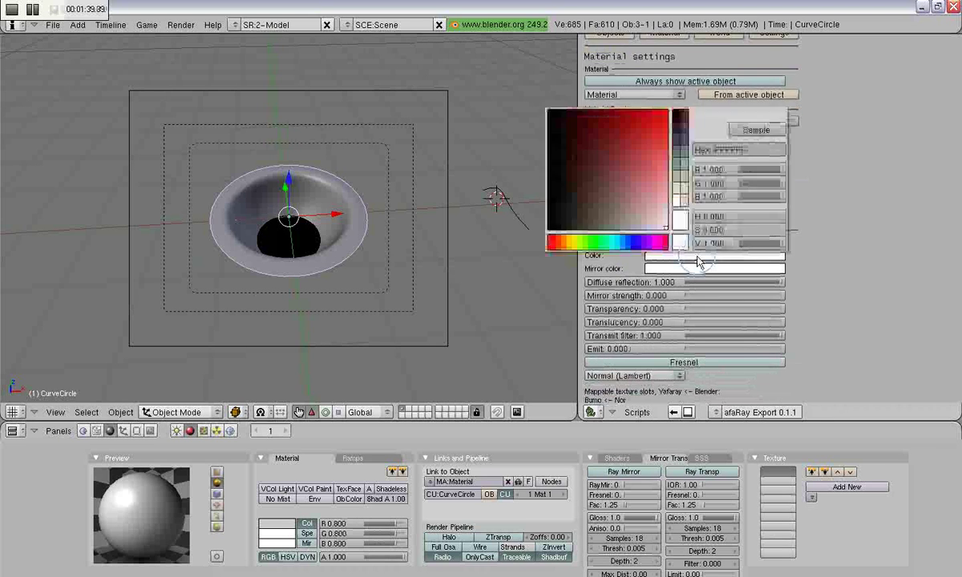
{"action": "left_click", "coordinate": [630, 205]}
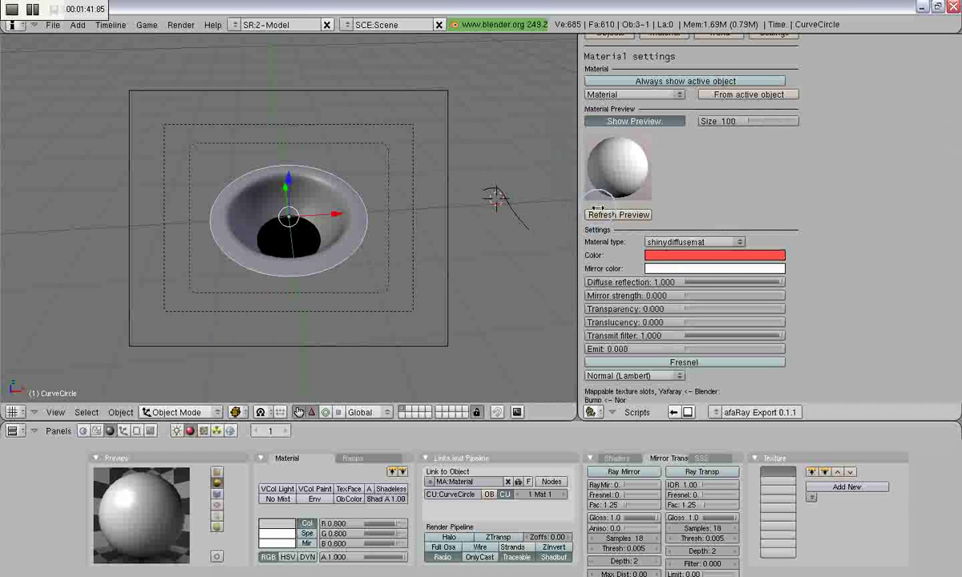
{"action": "left_click", "coordinate": [602, 215]}
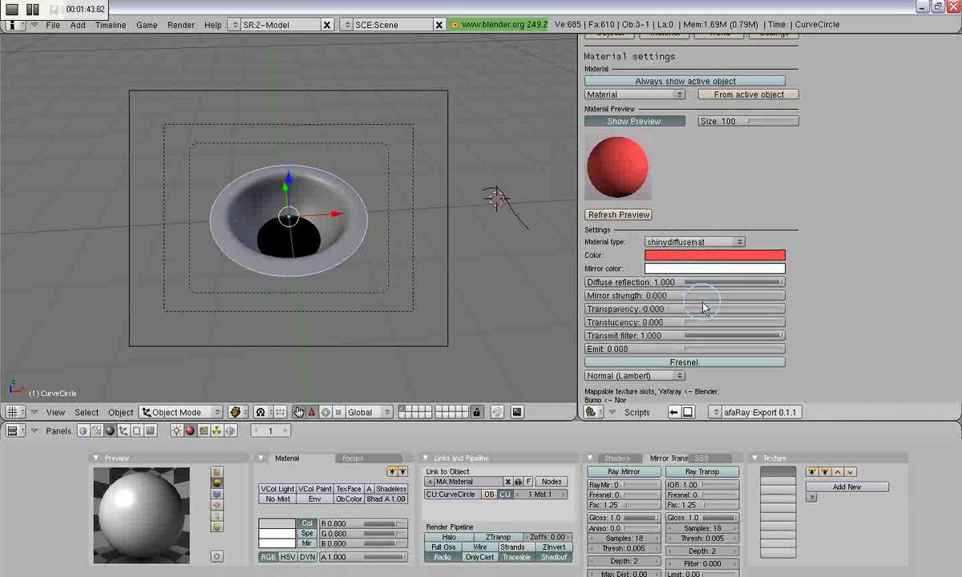
{"action": "left_click_drag", "start_coordinate": [695, 296], "coordinate": [715, 296]}
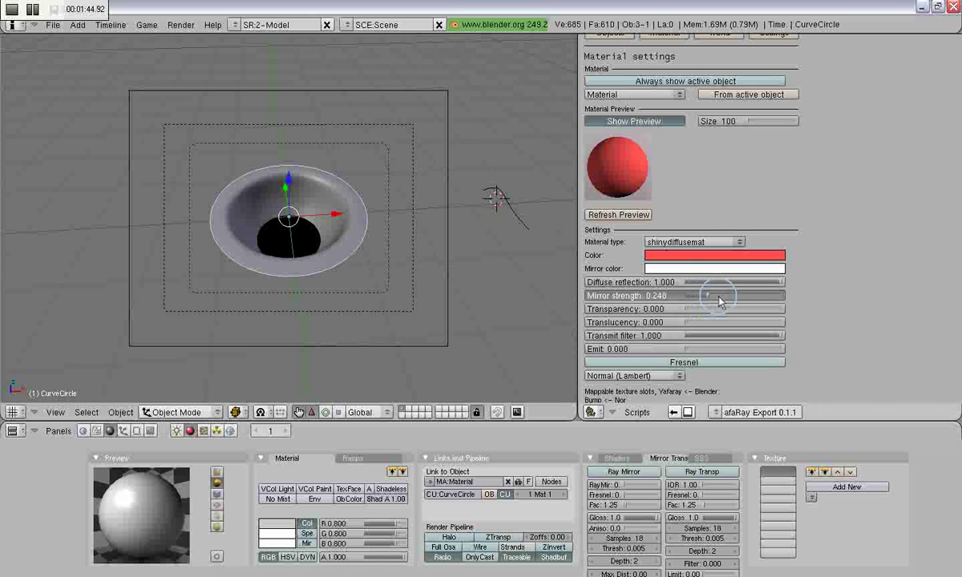
{"action": "left_click", "coordinate": [619, 215]}
{"action": "scroll", "coordinate": [834, 222], "scroll_direction": "up", "scroll_amount": 5}
Set the YafaRay world background to DarkTide's SunSky with Add real sun enabled
{"action": "left_click", "coordinate": [709, 173]}
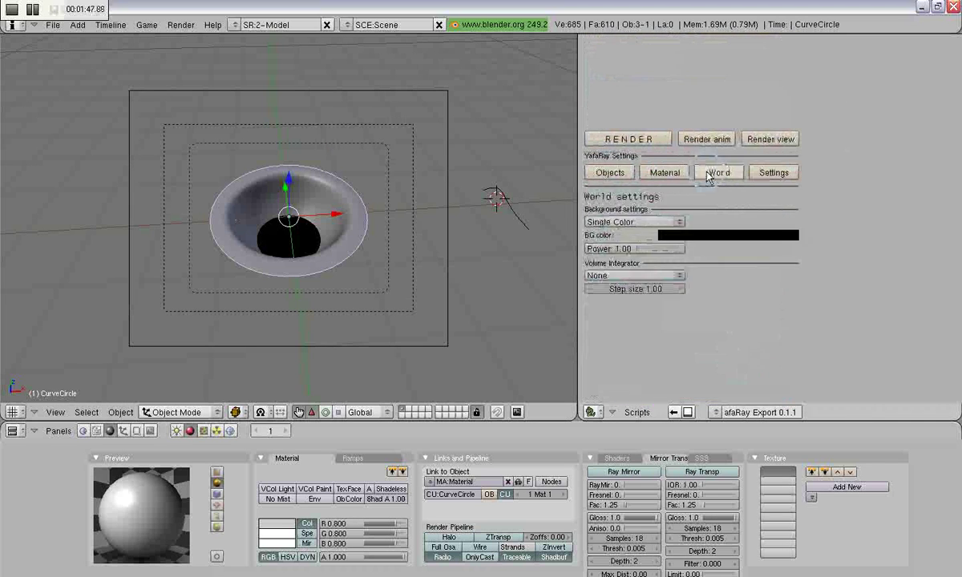
{"action": "left_click", "coordinate": [675, 222]}
{"action": "left_click", "coordinate": [668, 156]}
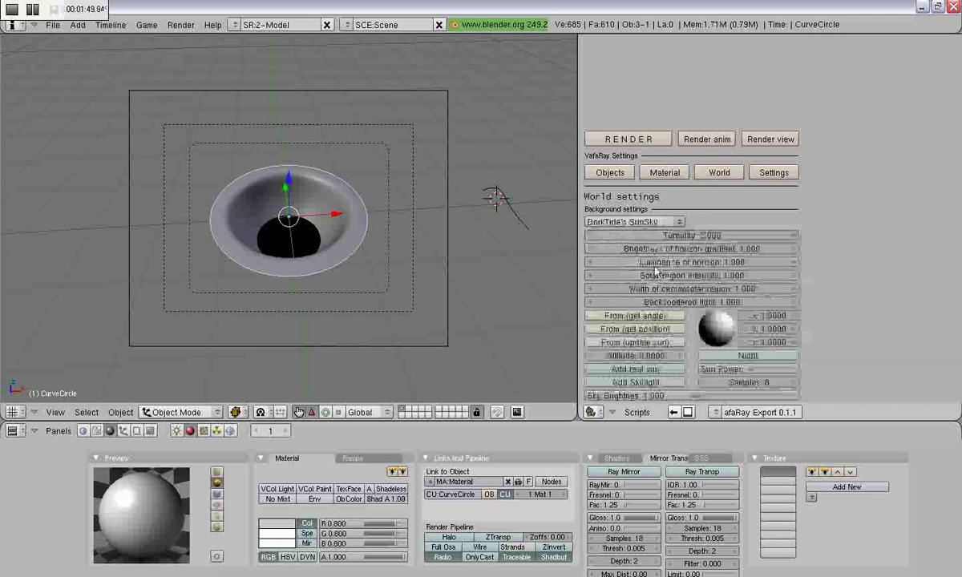
{"action": "left_click", "coordinate": [636, 369]}
{"action": "scroll", "coordinate": [852, 247], "scroll_direction": "down", "scroll_amount": 1}
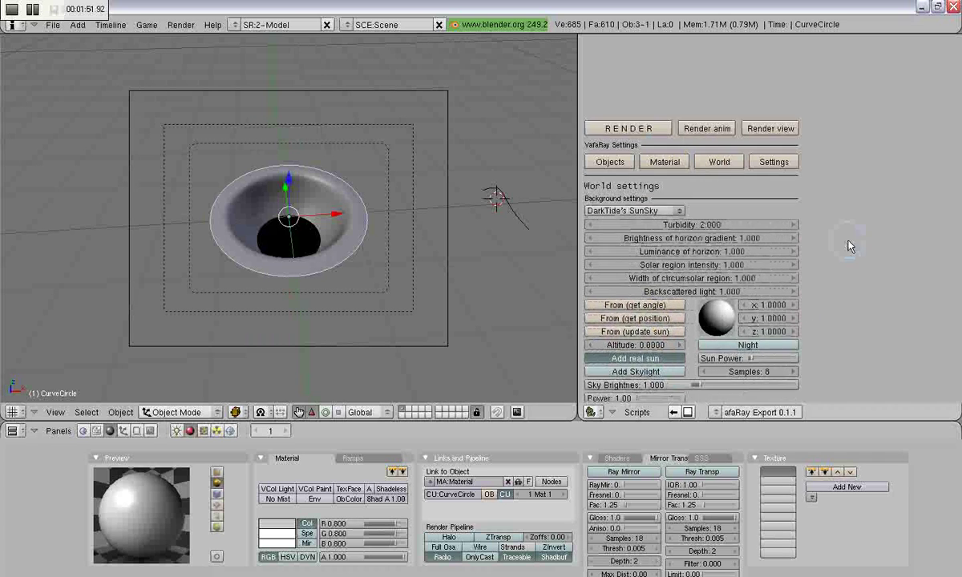
{"action": "scroll", "coordinate": [851, 247], "scroll_direction": "down", "scroll_amount": 3}
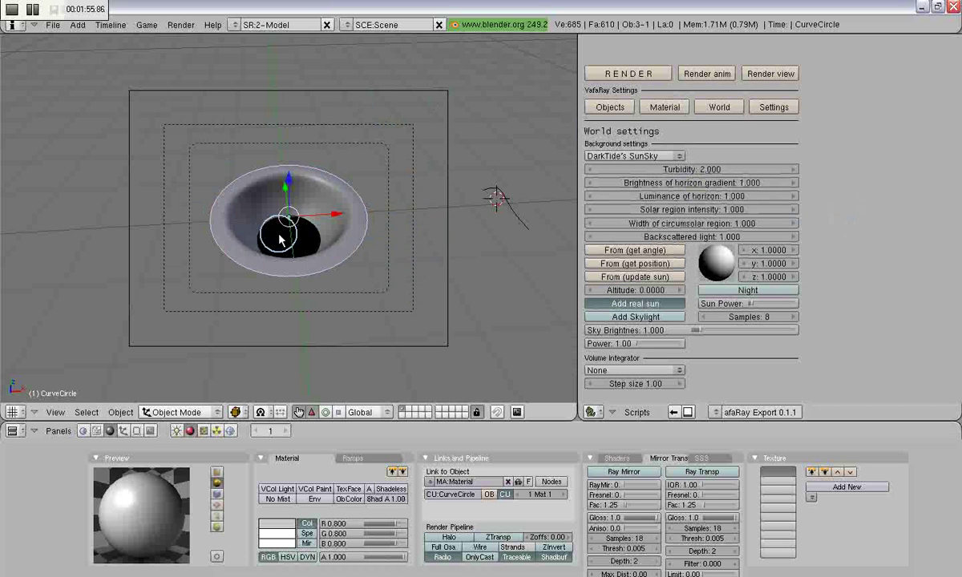
{"action": "left_click", "coordinate": [646, 76]}
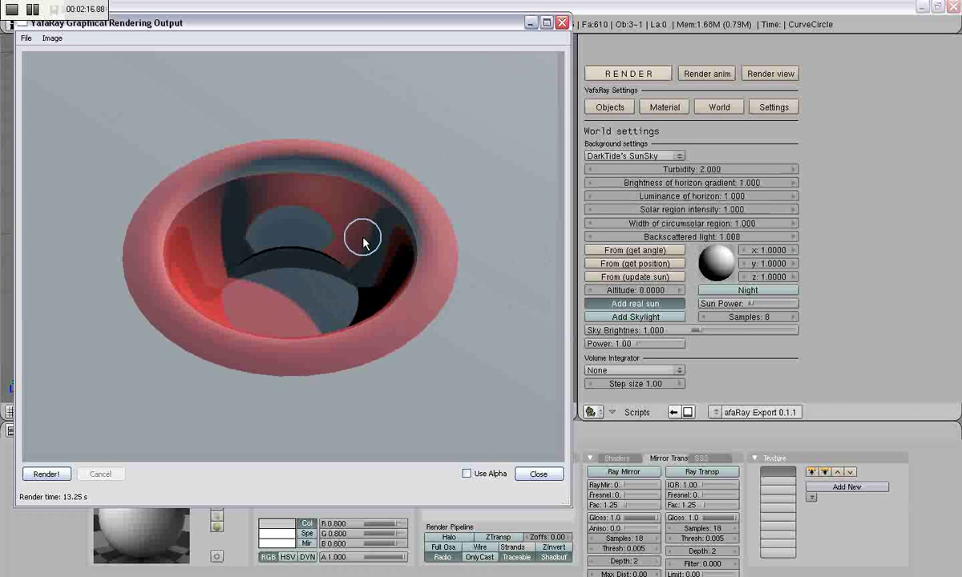
{"action": "left_click", "coordinate": [564, 22]}
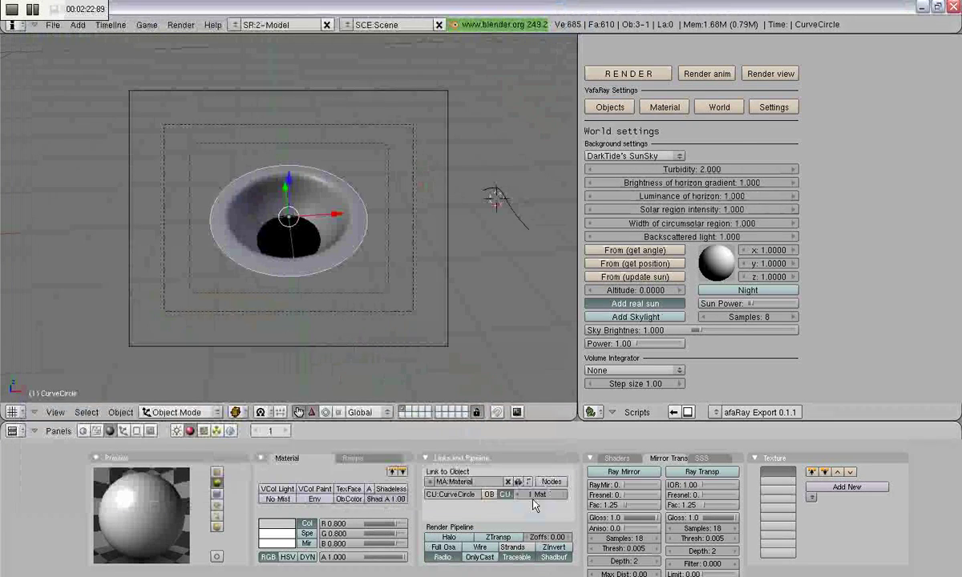
Show the Editing buttons and drag the YafaRay material's mirror strength back to 0.000
{"action": "left_click", "coordinate": [138, 430]}
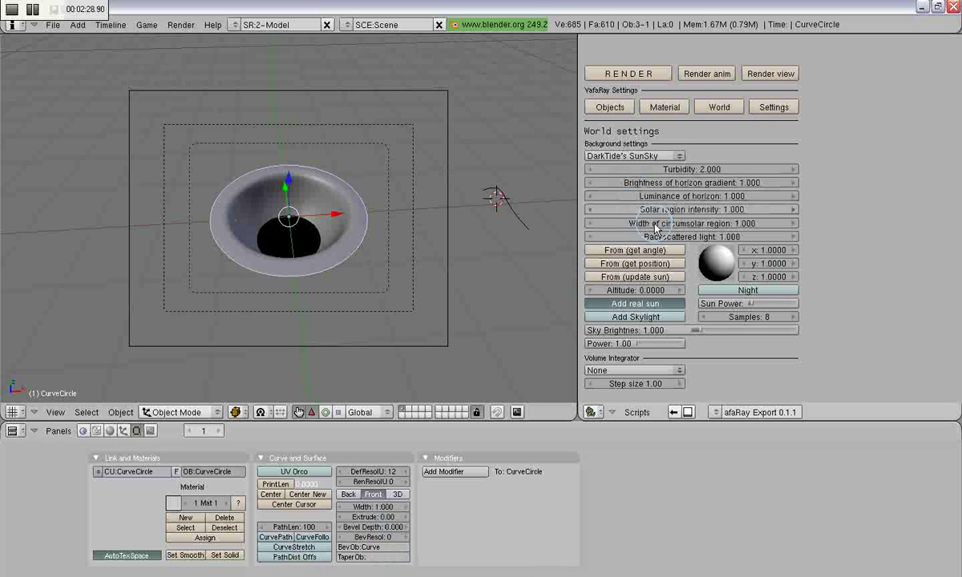
{"action": "left_click", "coordinate": [670, 107]}
{"action": "scroll", "coordinate": [708, 353], "scroll_direction": "down", "scroll_amount": 3}
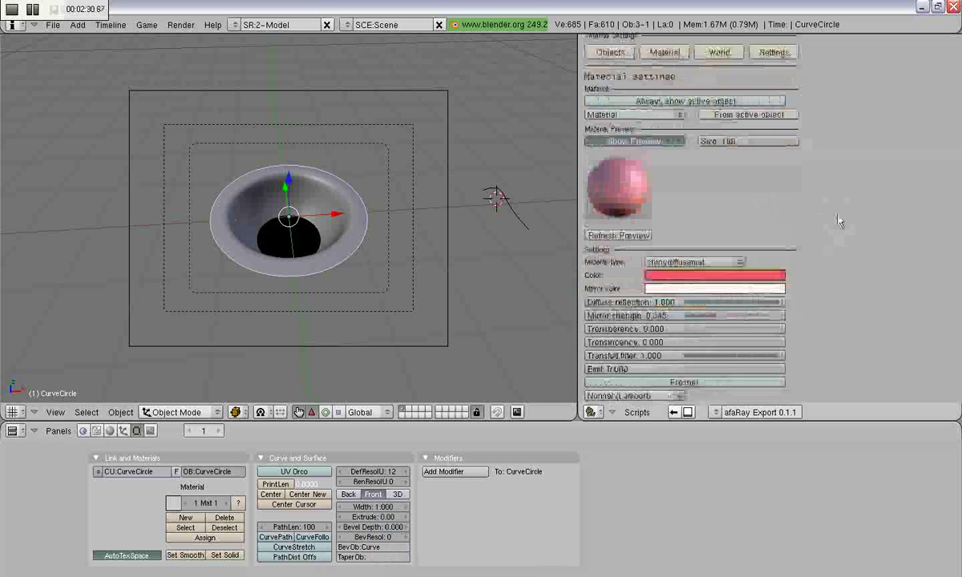
{"action": "left_click_drag", "start_coordinate": [714, 284], "coordinate": [610, 285]}
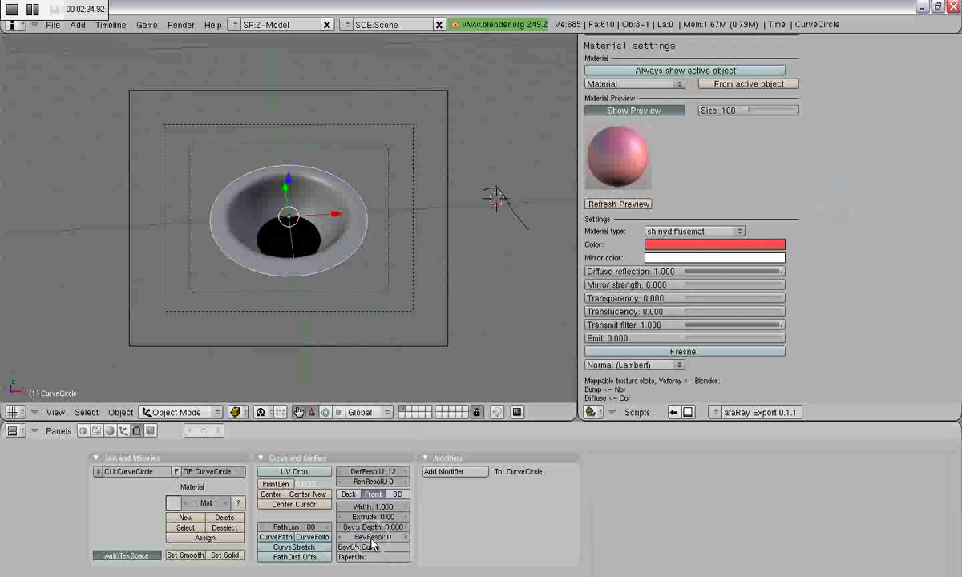
Clear the BevOb field and set CurveCircle's Extrude to 0.50 for a short cylinder
{"action": "key", "text": "Return"}
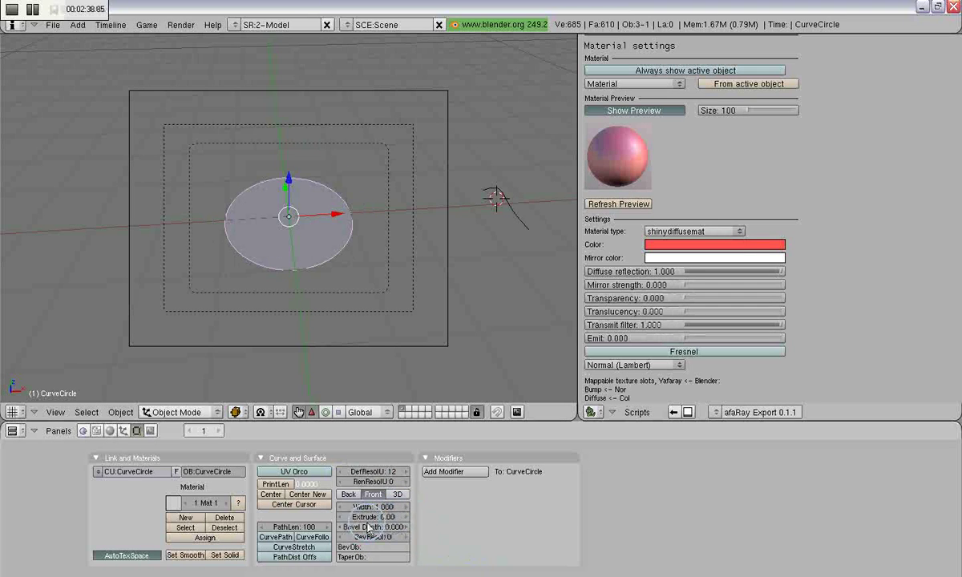
{"action": "left_click_drag", "start_coordinate": [395, 523], "coordinate": [385, 526]}
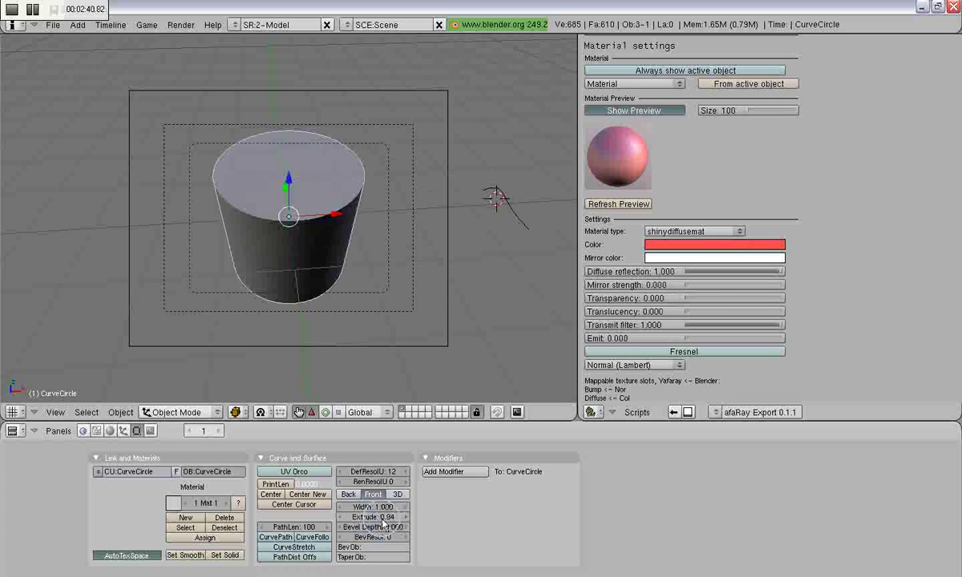
{"action": "left_click", "coordinate": [341, 518]}
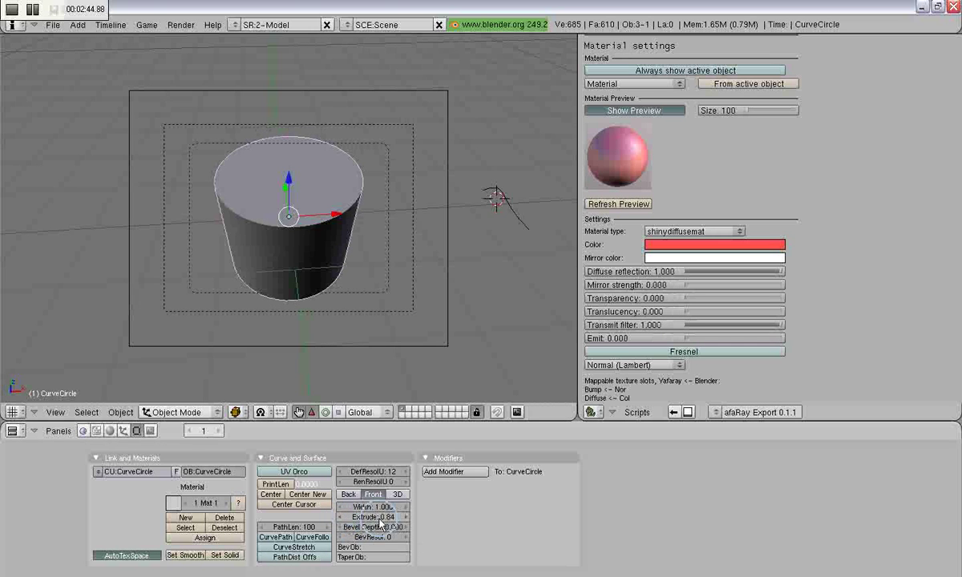
{"action": "left_click_drag", "start_coordinate": [389, 524], "coordinate": [391, 520]}
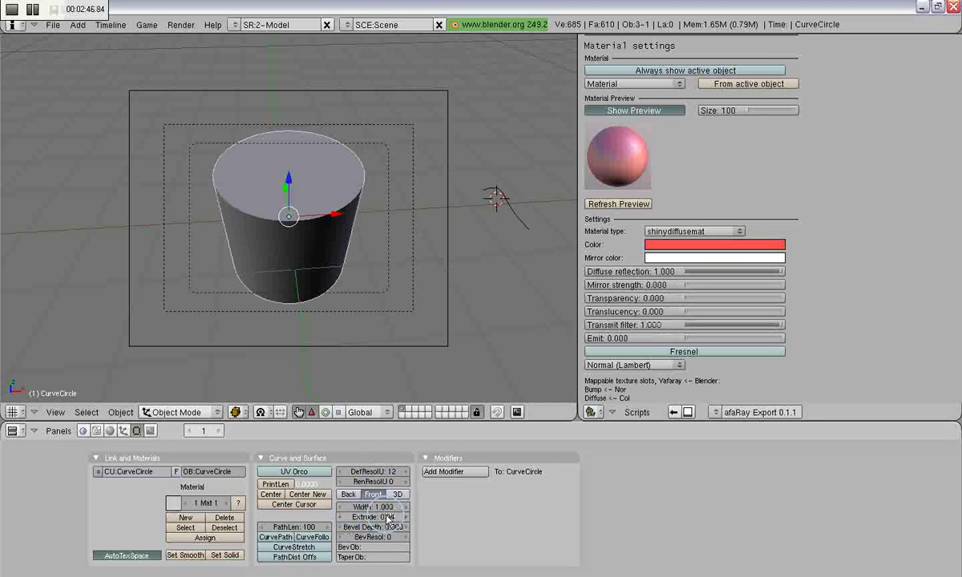
{"action": "left_click", "coordinate": [389, 519]}
{"action": "type", "text": ".5"}
{"action": "key", "text": "Return"}
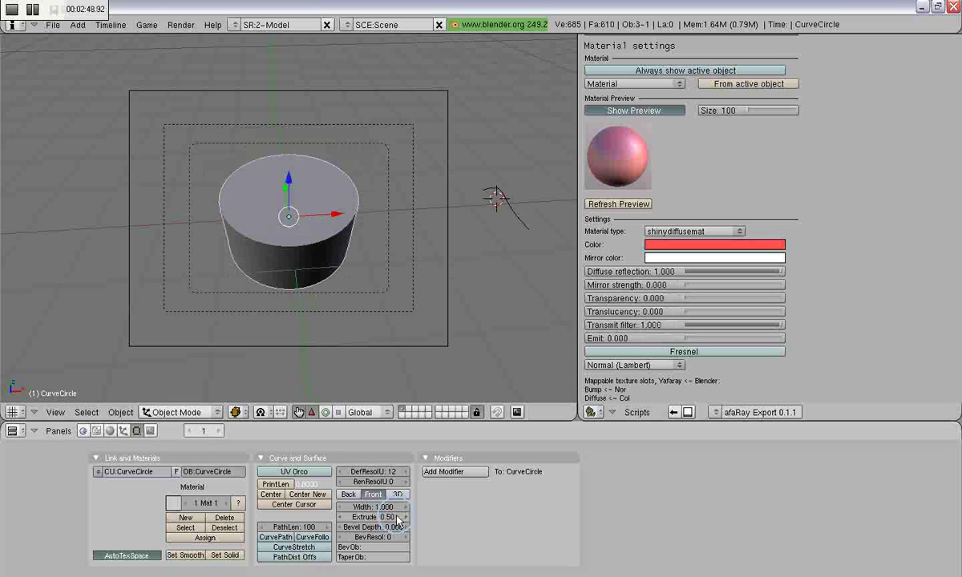
{"action": "scroll", "coordinate": [800, 178], "scroll_direction": "up", "scroll_amount": 5}
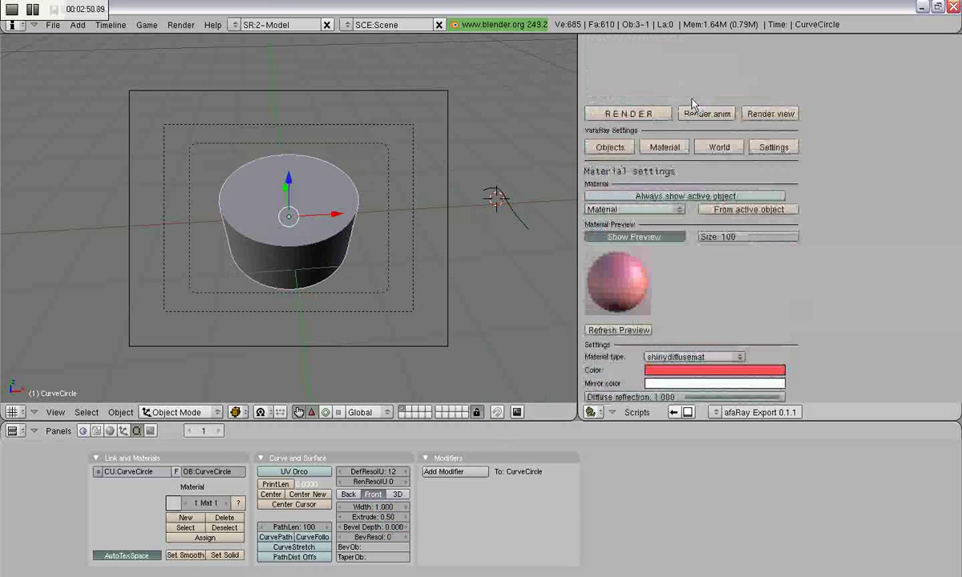
{"action": "left_click", "coordinate": [621, 116]}
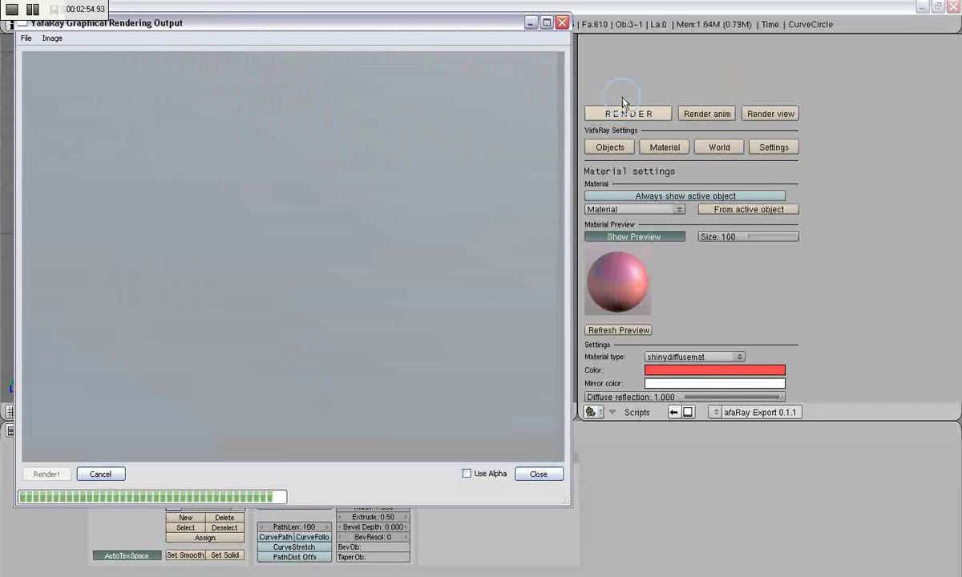
{"action": "left_click", "coordinate": [563, 24]}
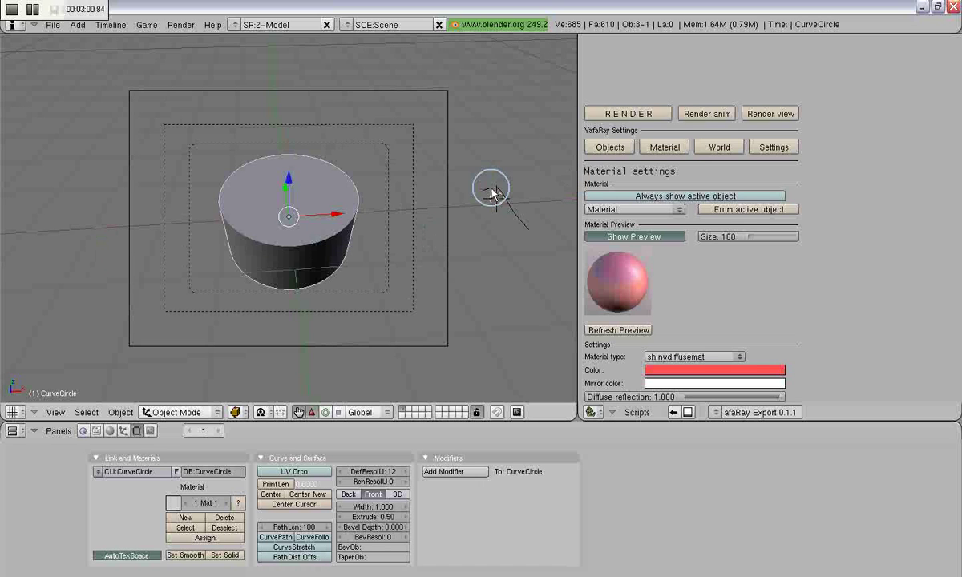
{"action": "key", "text": "a"}
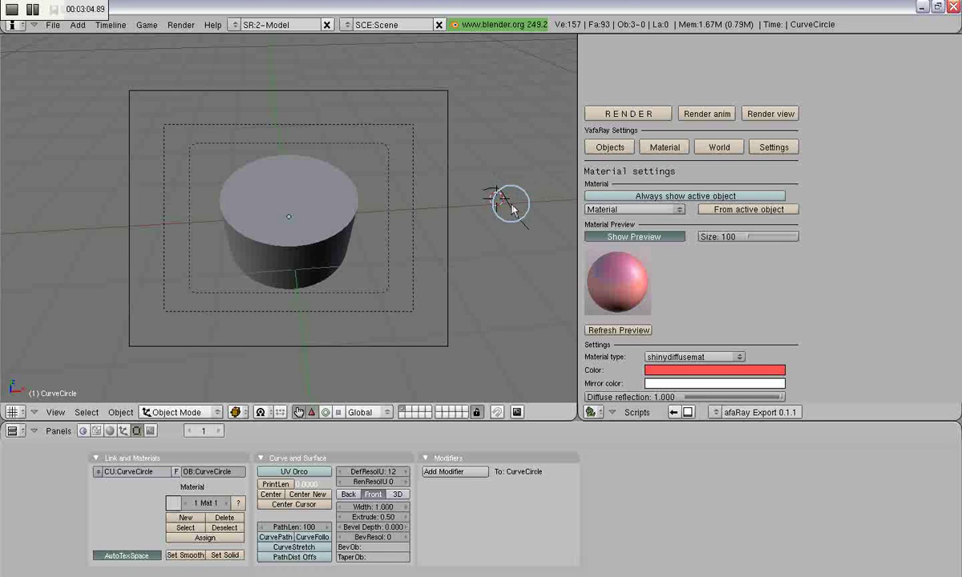
{"action": "key", "text": "F12"}
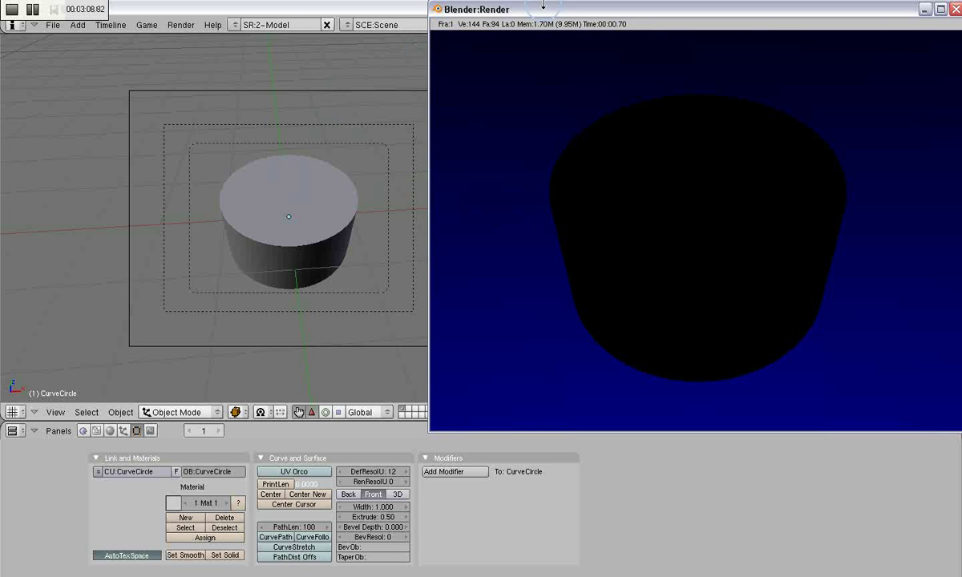
{"action": "left_click_drag", "start_coordinate": [543, 5], "coordinate": [311, 44]}
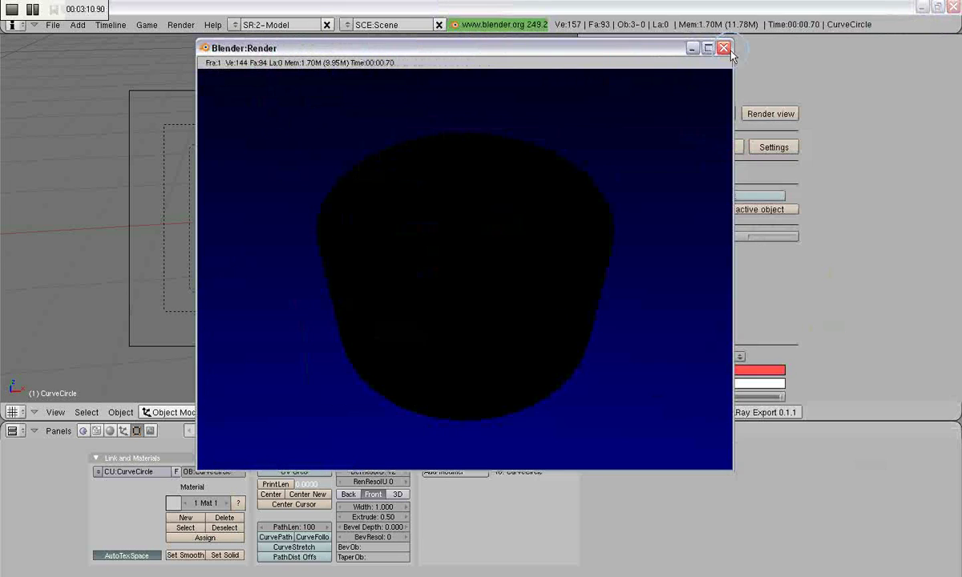
{"action": "left_click", "coordinate": [723, 48]}
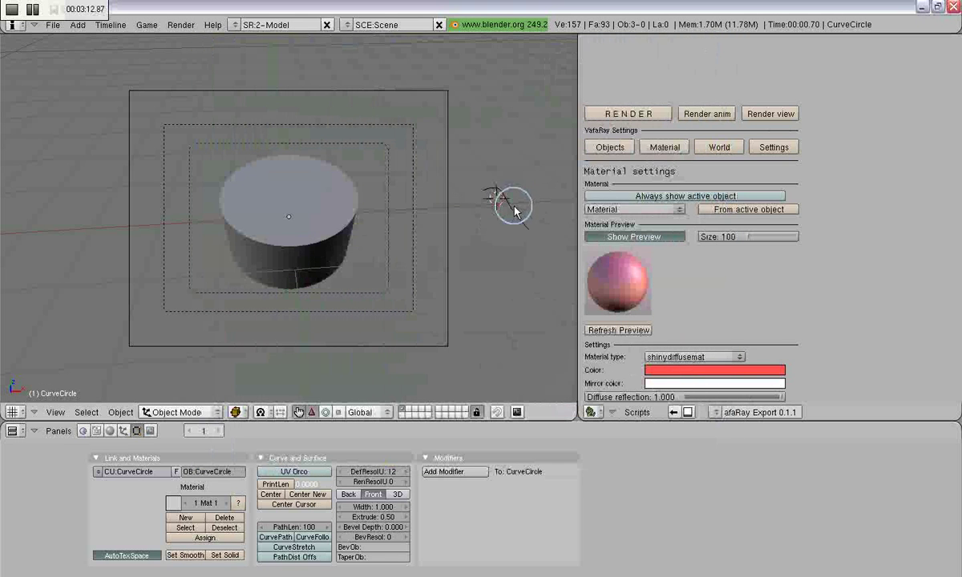
Select the cylinder and set its taper object to Curve
{"action": "right_click", "coordinate": [324, 187]}
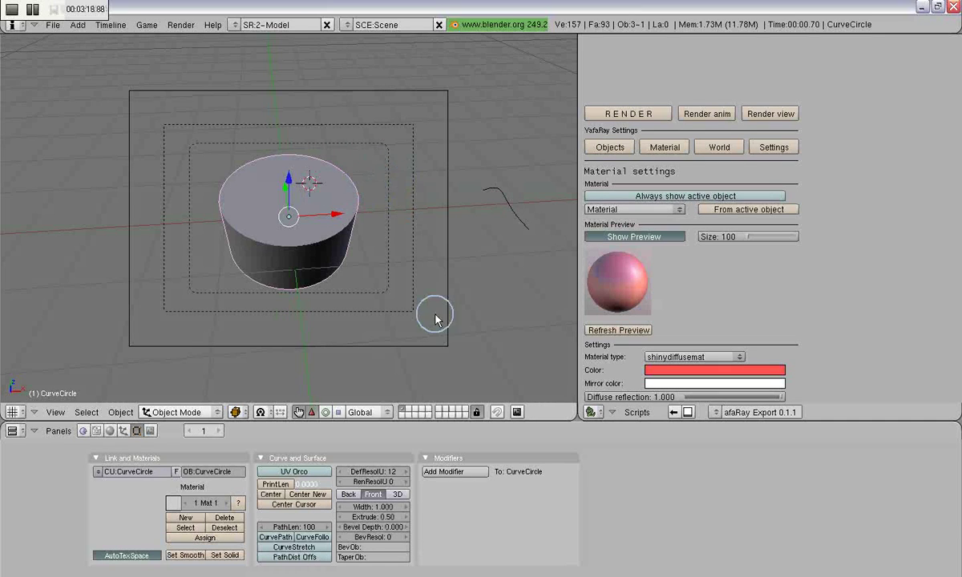
{"action": "type", "text": "Curve"}
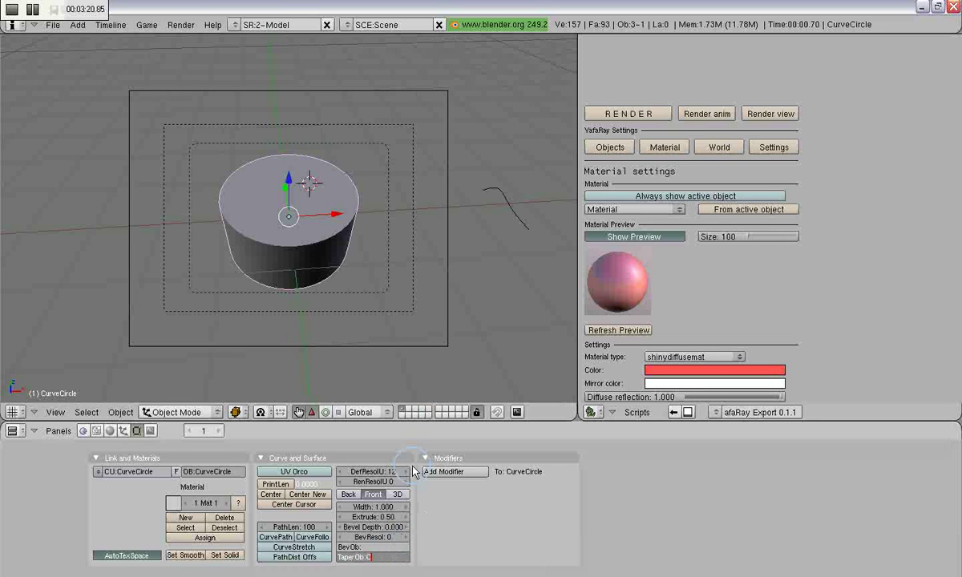
{"action": "key", "text": "Return"}
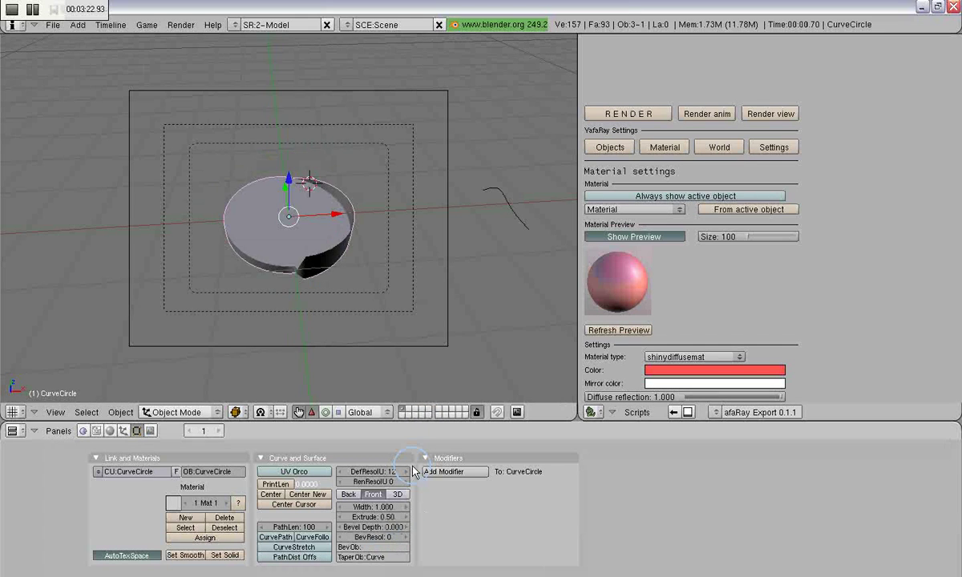
{"action": "key", "text": "a"}
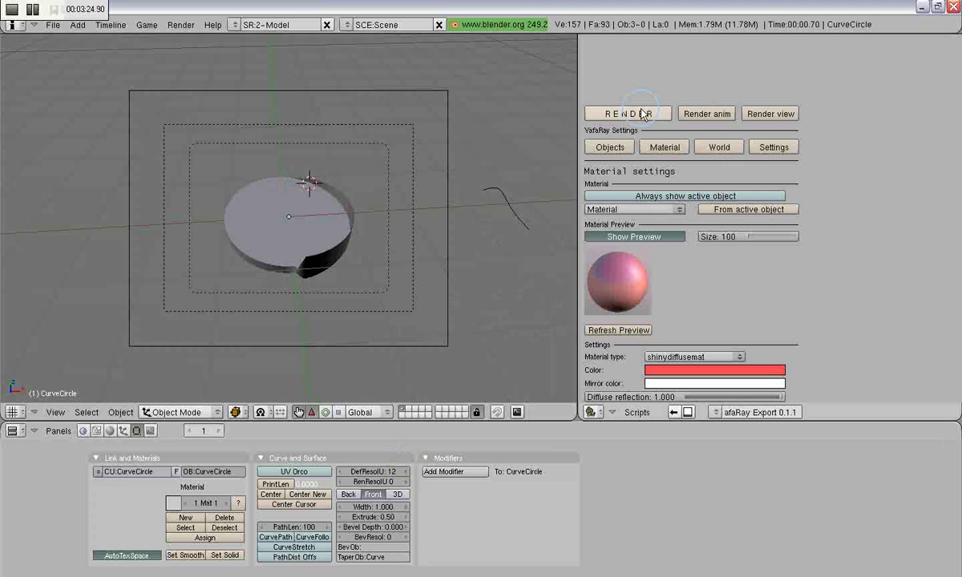
Move two control points of the small Curve to reshape the disc's thickness and edge
{"action": "right_click", "coordinate": [512, 204]}
{"action": "key", "text": "Tab"}
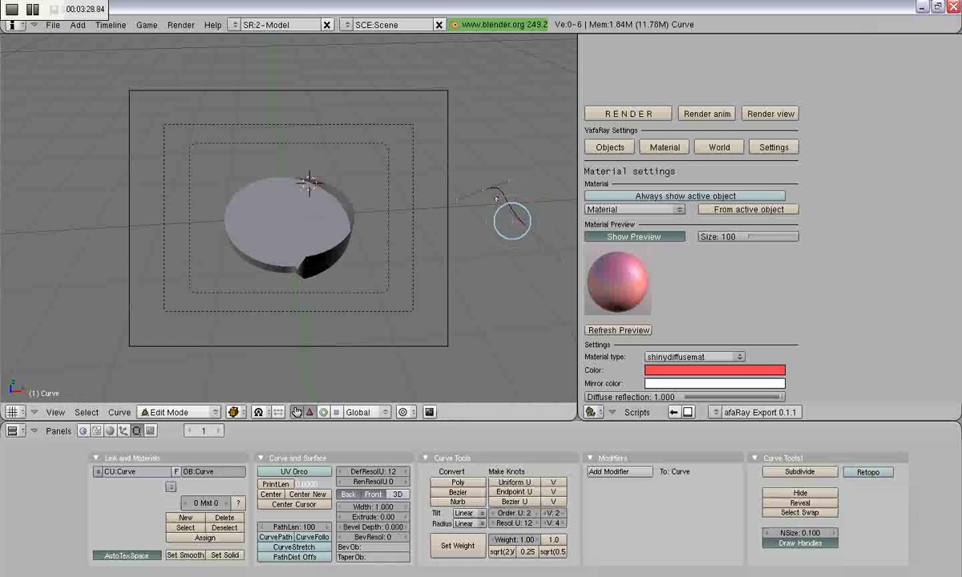
{"action": "right_click", "coordinate": [507, 216]}
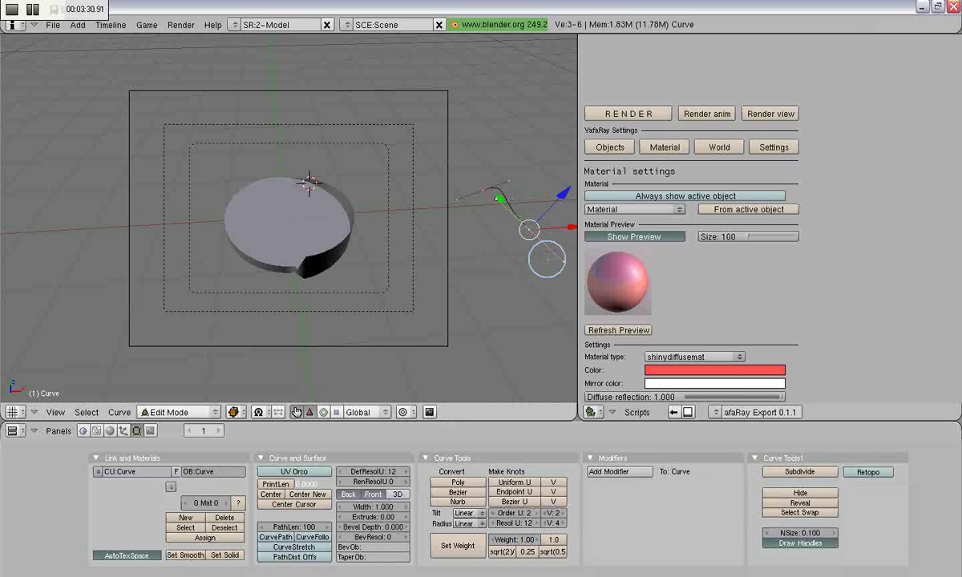
{"action": "key", "text": "g"}
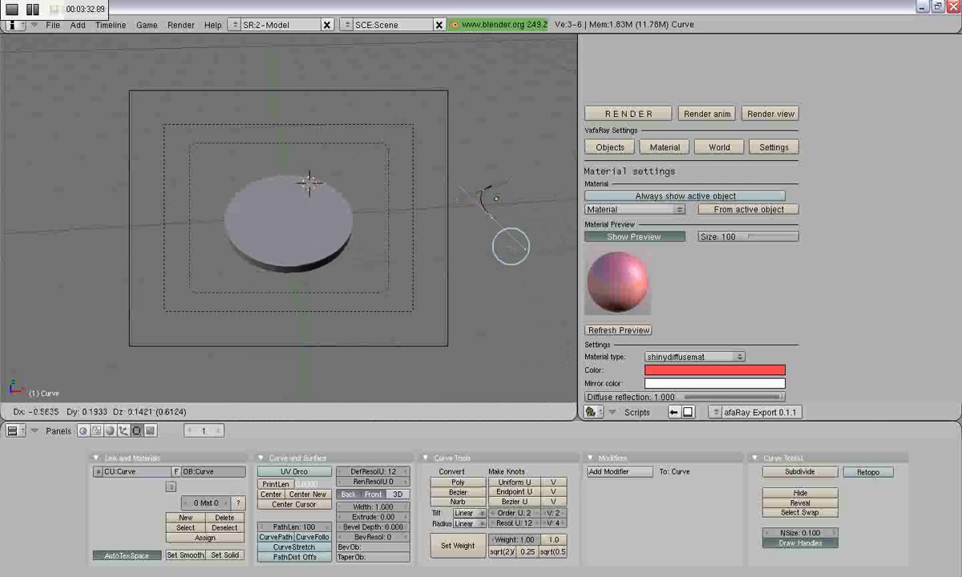
{"action": "left_click", "coordinate": [549, 225]}
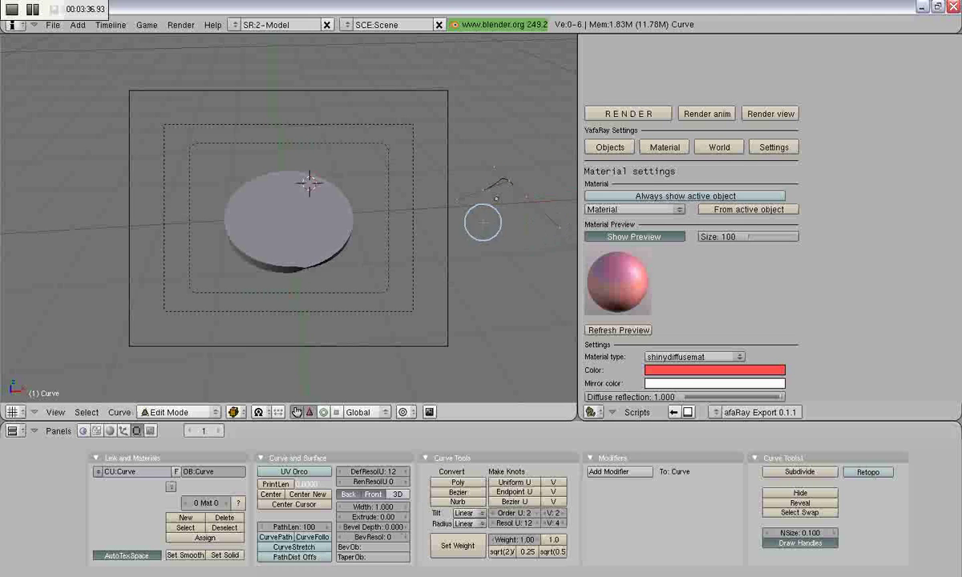
{"action": "right_click", "coordinate": [481, 203]}
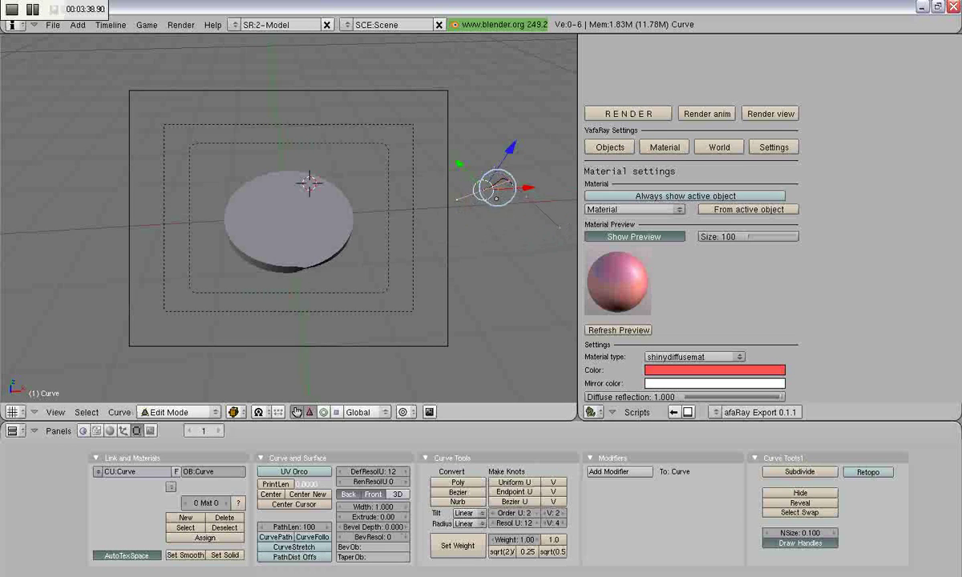
{"action": "mouse_move", "coordinate": [514, 175]}
{"action": "left_mouse_down"}
{"action": "mouse_move", "coordinate": [468, 226]}
{"action": "mouse_move", "coordinate": [477, 193]}
{"action": "mouse_move", "coordinate": [512, 150]}
{"action": "mouse_move", "coordinate": [517, 172]}
{"action": "left_mouse_up"}
{"action": "left_click", "coordinate": [629, 113]}
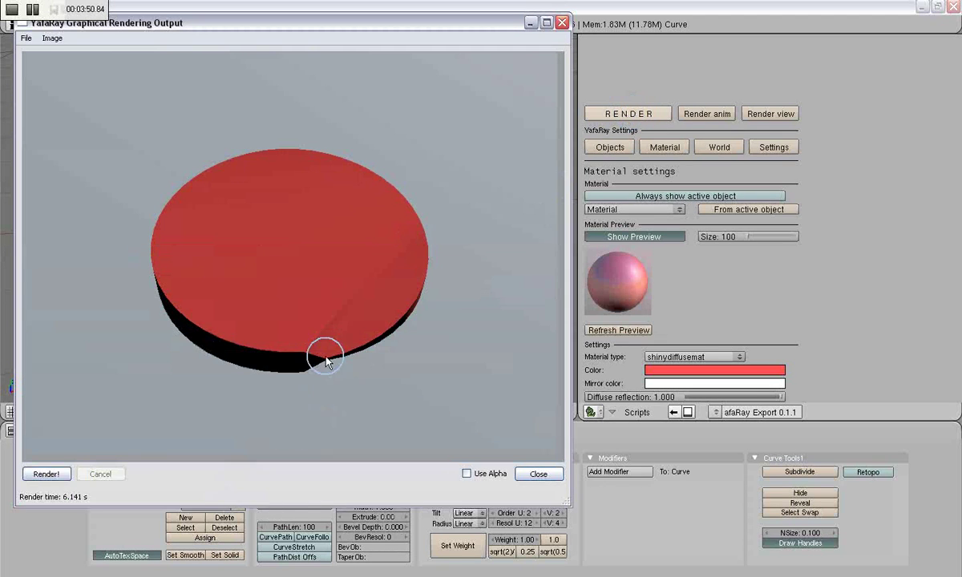
{"action": "left_click", "coordinate": [562, 24]}
{"action": "key", "text": "b"}
{"action": "key", "text": "b"}
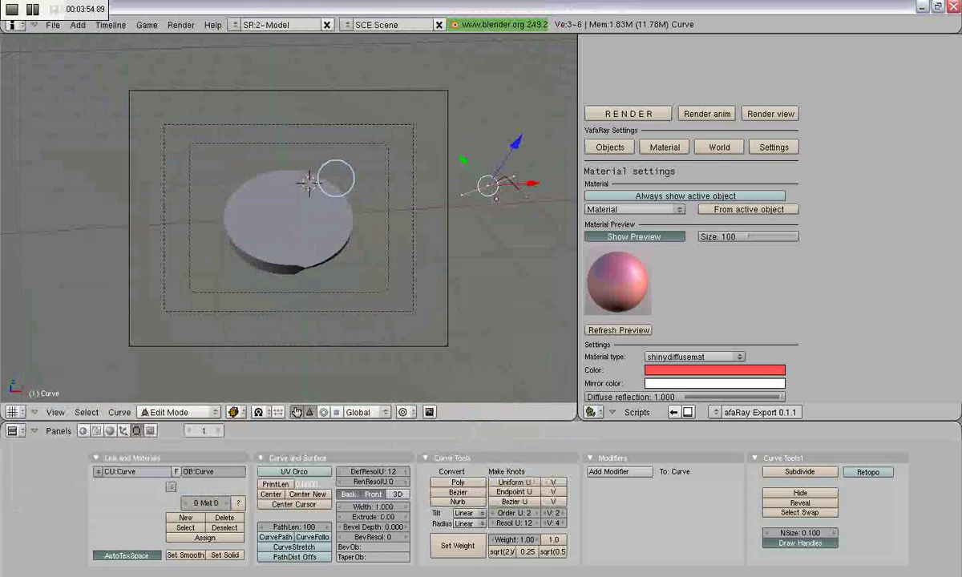
Clear the CurveCircle's taper object so the disc grows into a tall cylinder
{"action": "key", "text": "Tab"}
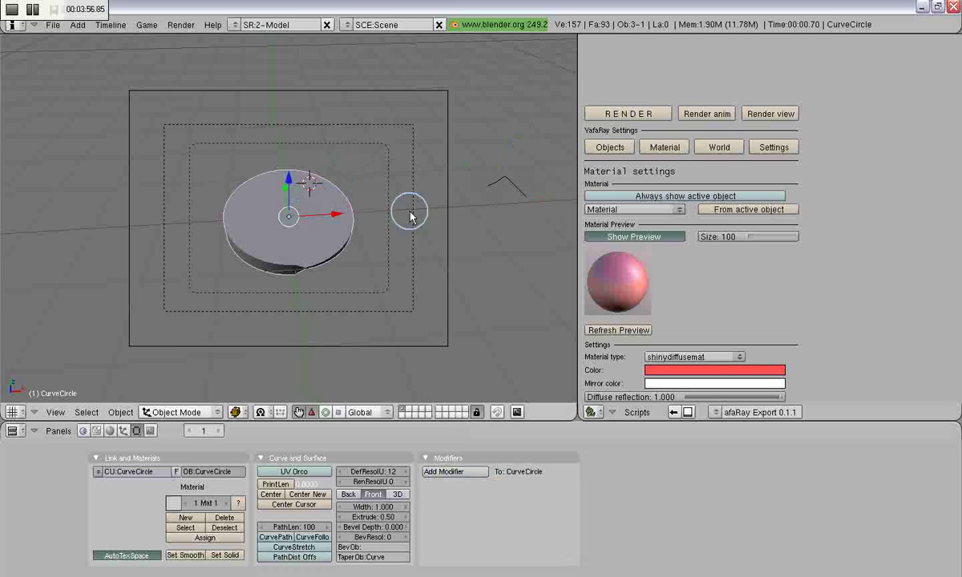
{"action": "left_click", "coordinate": [324, 251]}
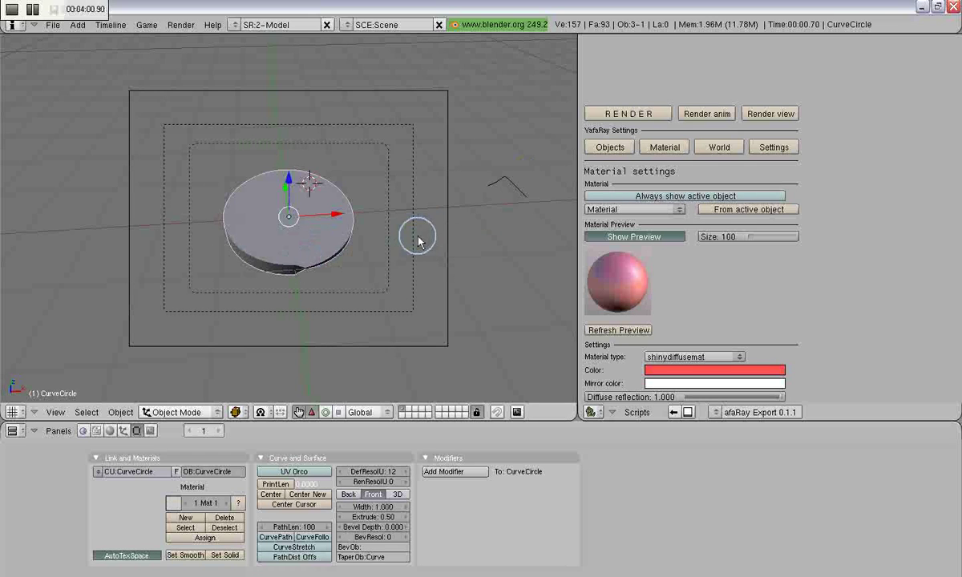
{"action": "right_click", "coordinate": [514, 185]}
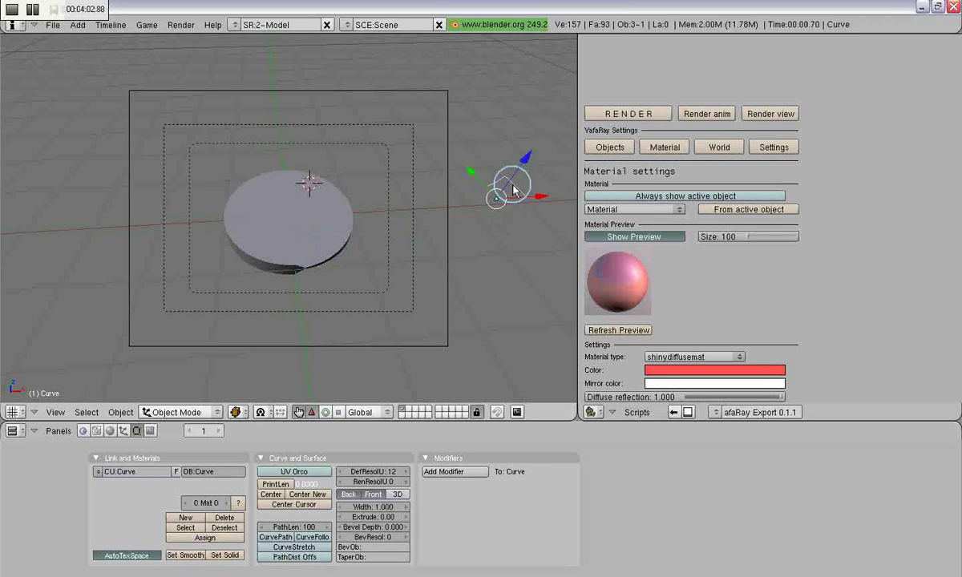
{"action": "key", "text": "Tab"}
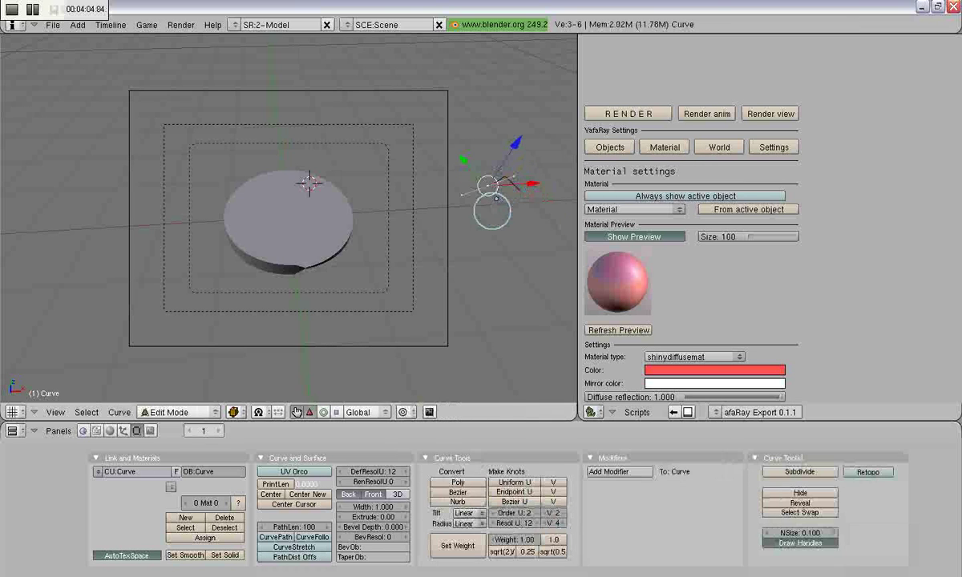
{"action": "key", "text": "Tab"}
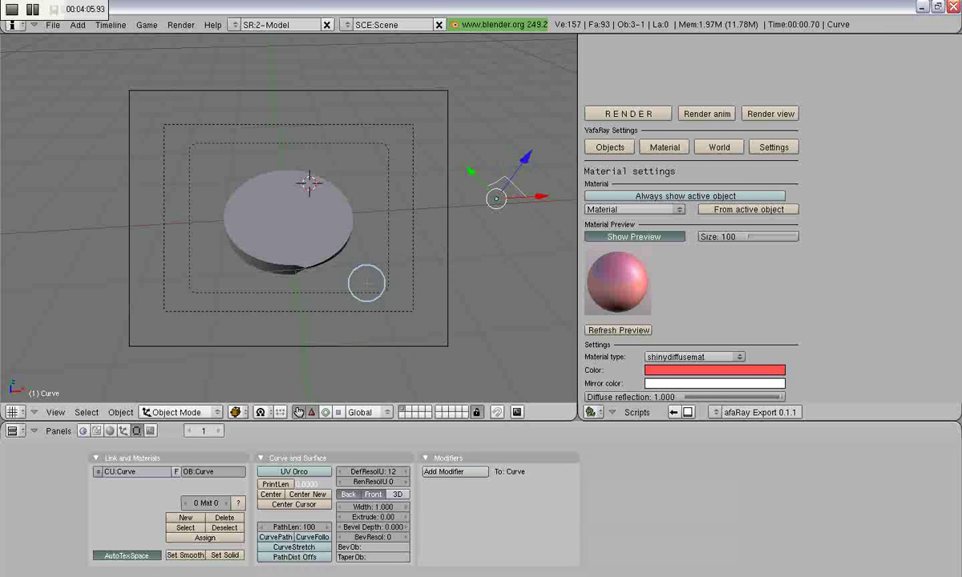
{"action": "right_click", "coordinate": [280, 255]}
{"action": "left_click", "coordinate": [377, 557]}
{"action": "key", "text": "BackSpace"}
{"action": "key", "text": "Return"}
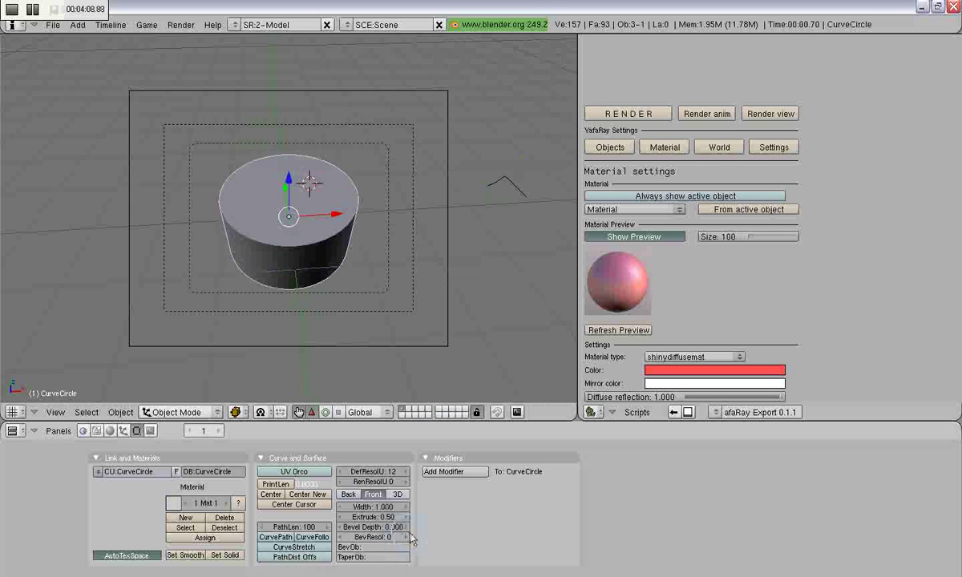
Delete all control points of the small taper Curve object
{"action": "right_click", "coordinate": [519, 194]}
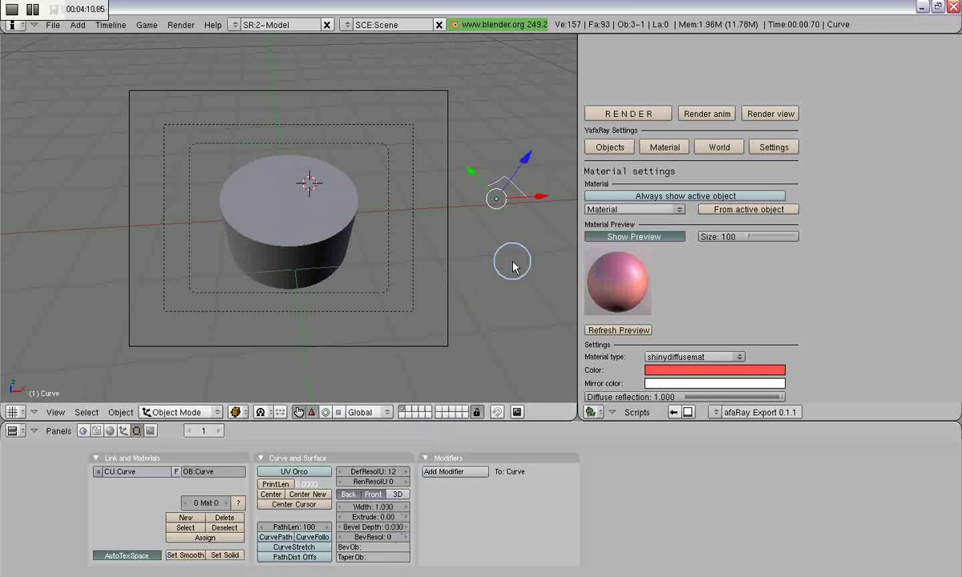
{"action": "key", "text": "Tab"}
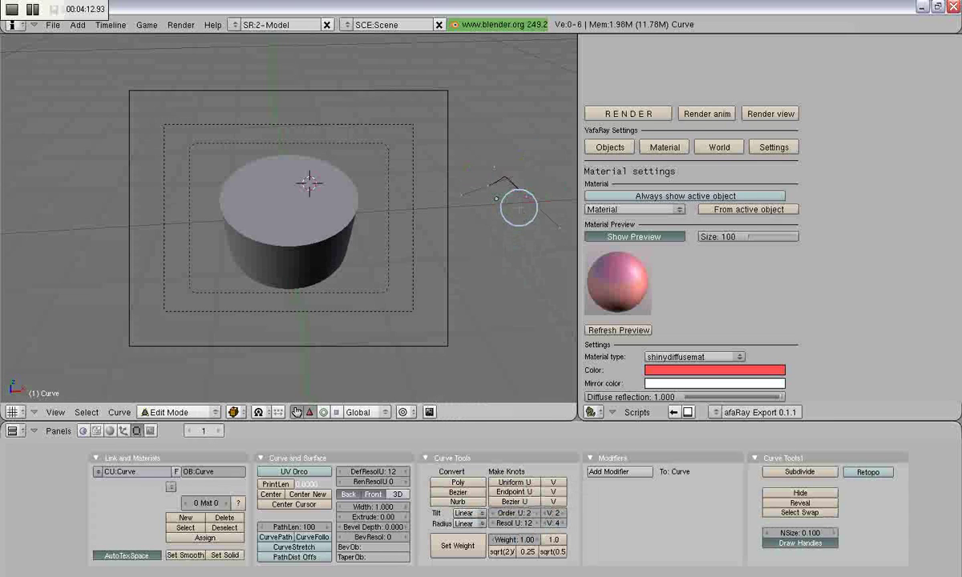
{"action": "key", "text": "a"}
{"action": "key", "text": "x"}
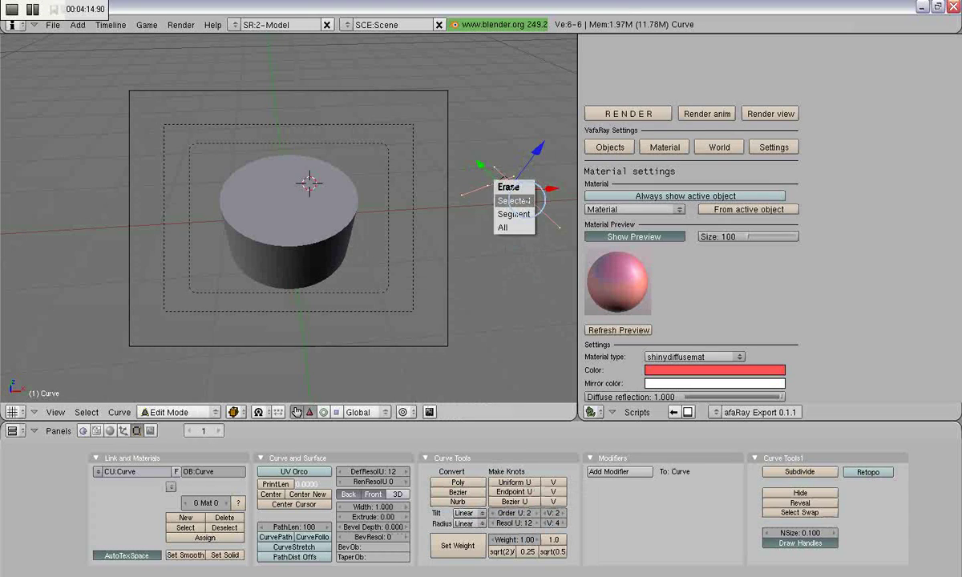
{"action": "key", "text": "Return"}
{"action": "key", "text": "Tab"}
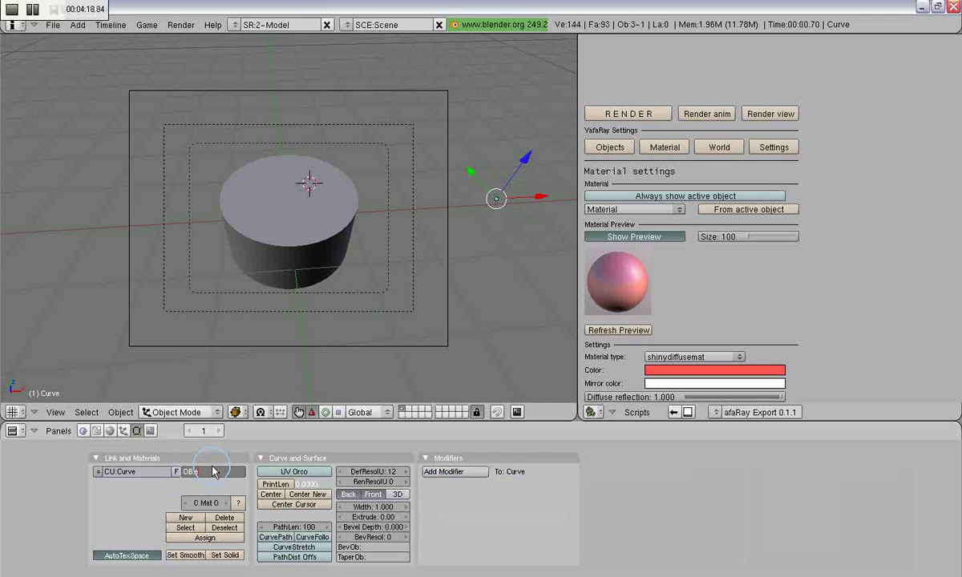
Rename the emptied curve object and its curve data block to 'empty'
{"action": "type", "text": "empty"}
{"action": "key", "text": "Return"}
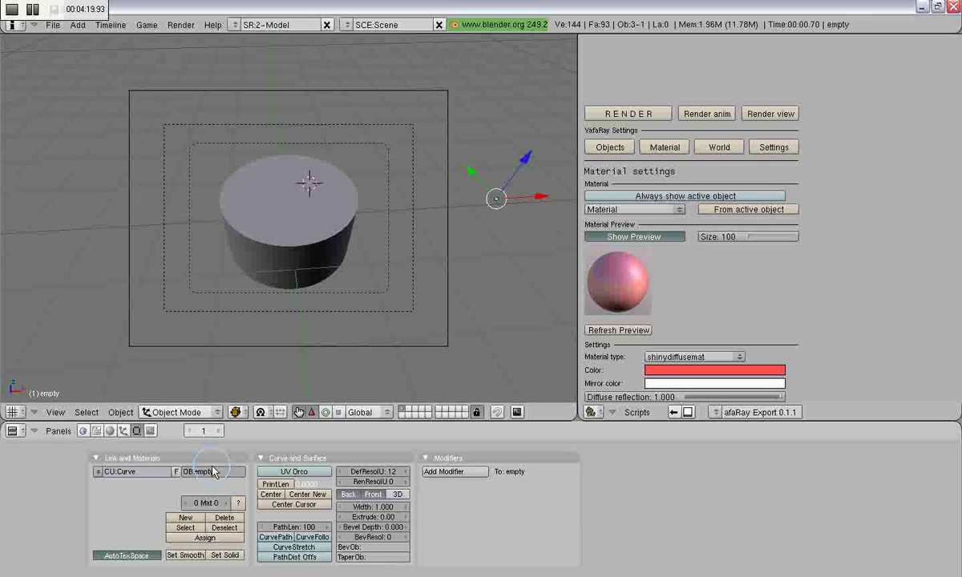
{"action": "left_click", "coordinate": [130, 473]}
{"action": "type", "text": "empty"}
{"action": "key", "text": "Return"}
{"action": "right_click", "coordinate": [307, 237]}
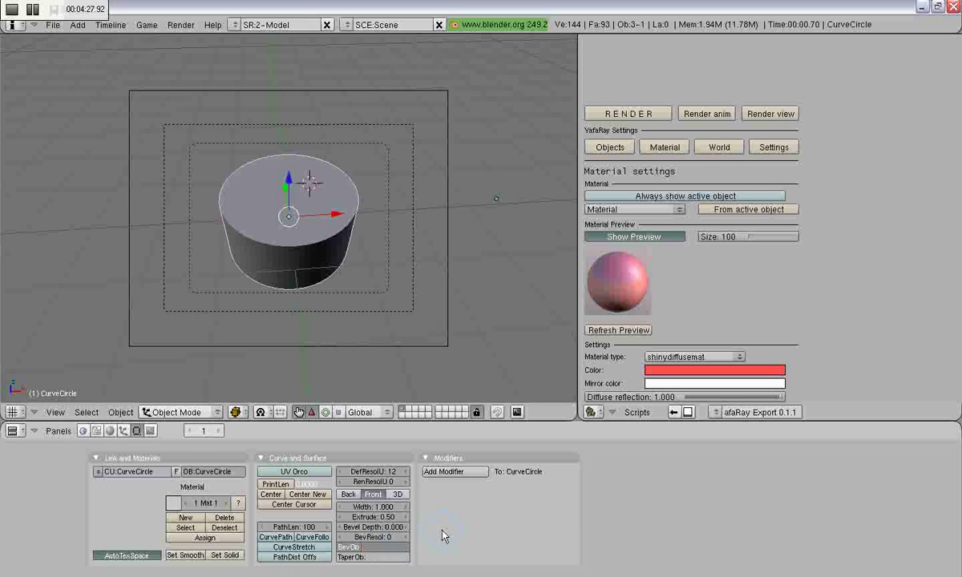
Try 'empty' as the bevel object, then clear the bevel so the column stays a straight cylinder
{"action": "type", "text": "empty"}
{"action": "key", "text": "Return"}
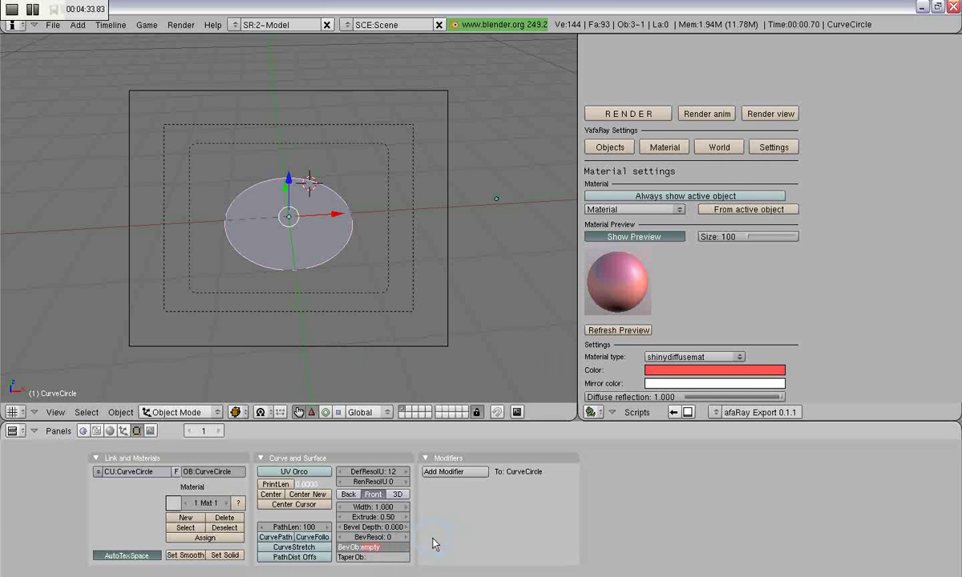
{"action": "key", "text": "Return"}
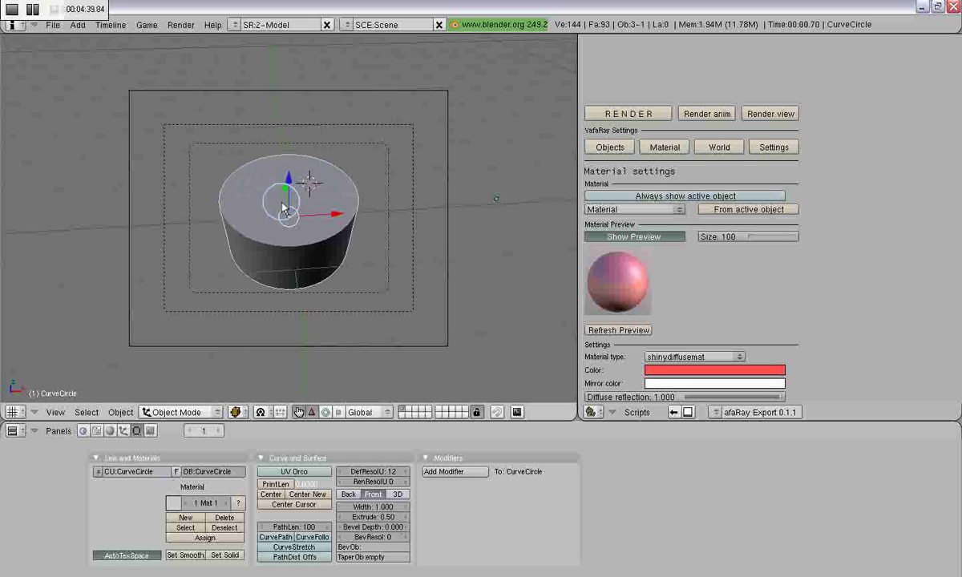
{"action": "left_click", "coordinate": [619, 115]}
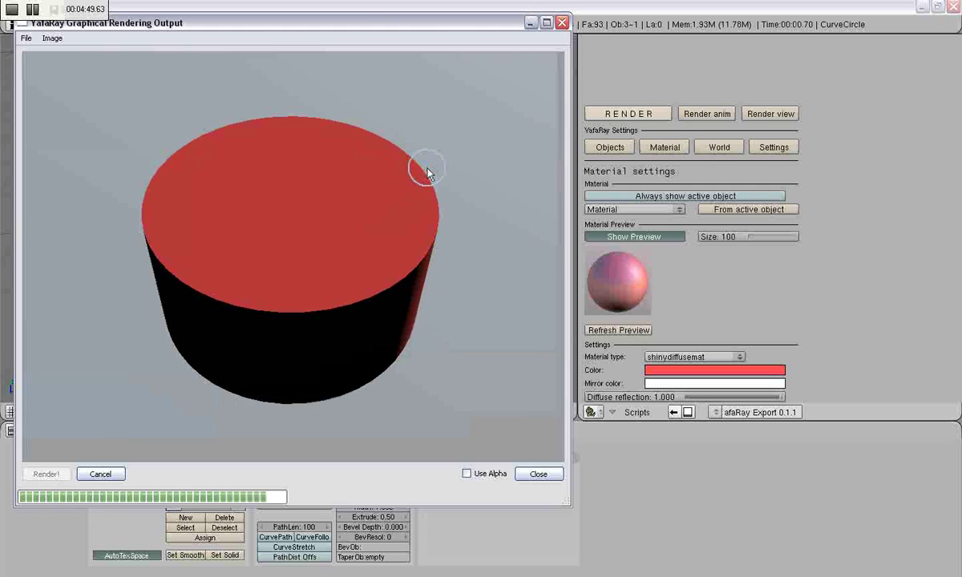
{"action": "left_click", "coordinate": [564, 24]}
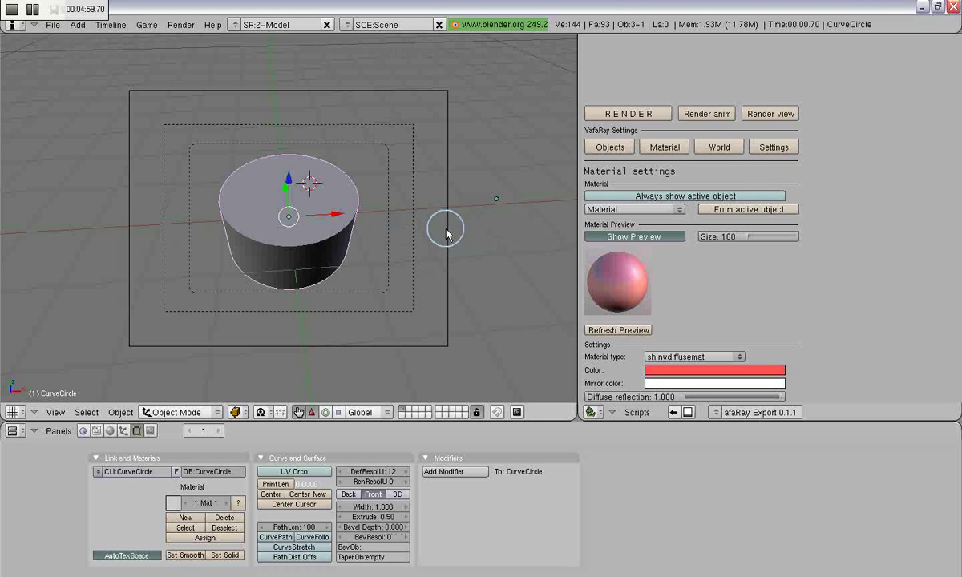
Orbit around the cylinder to inspect it tilted, from the side, from above and beside the camera
{"action": "middle_click_drag", "start_coordinate": [449, 225], "coordinate": [292, 249]}
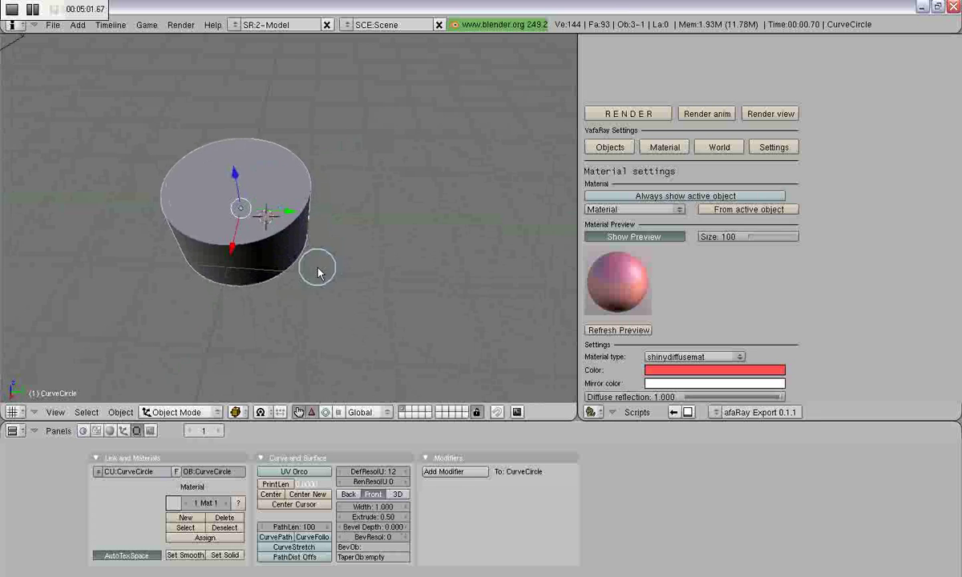
{"action": "middle_click_drag", "start_coordinate": [440, 269], "coordinate": [513, 254]}
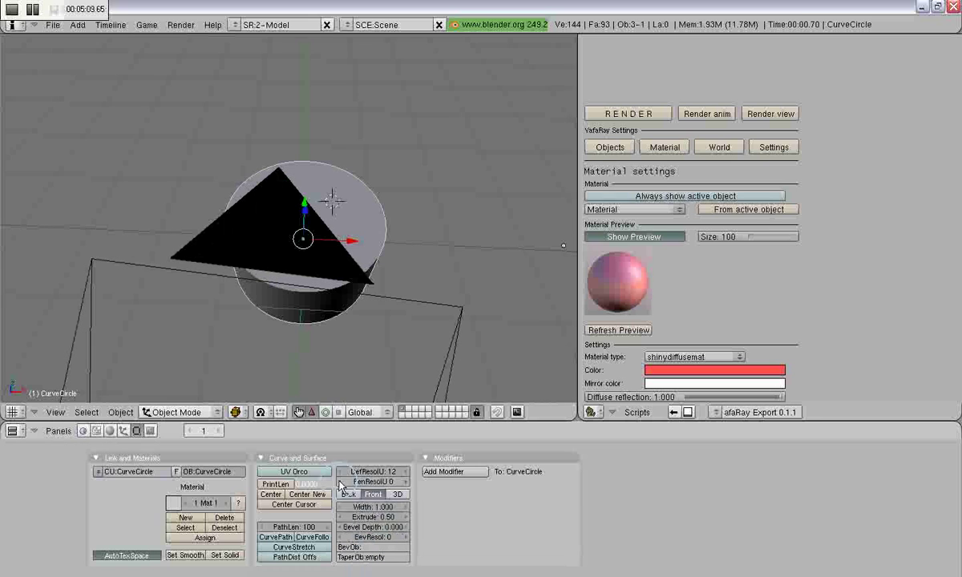
{"action": "middle_click_drag", "start_coordinate": [514, 257], "coordinate": [207, 267]}
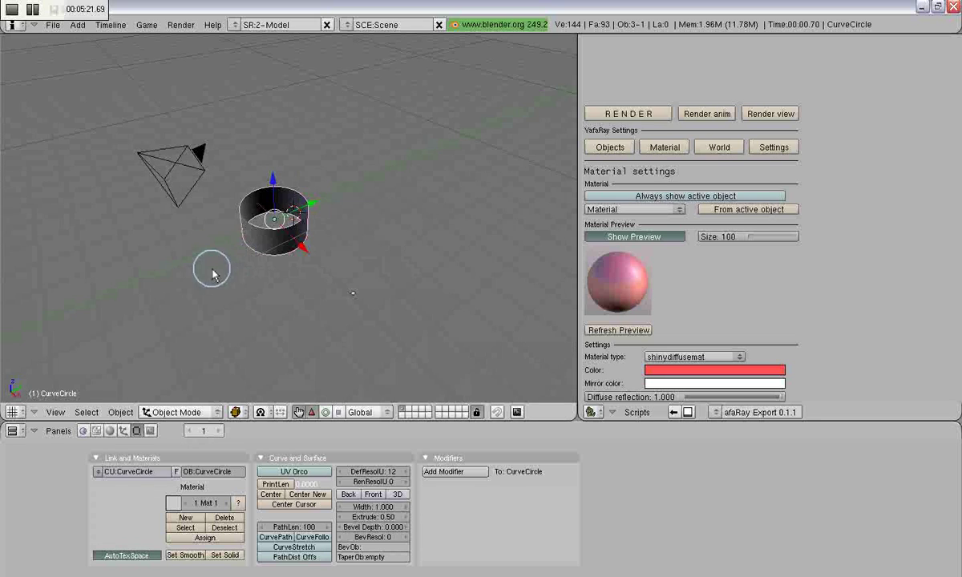
{"action": "middle_click_drag", "start_coordinate": [271, 268], "coordinate": [309, 269]}
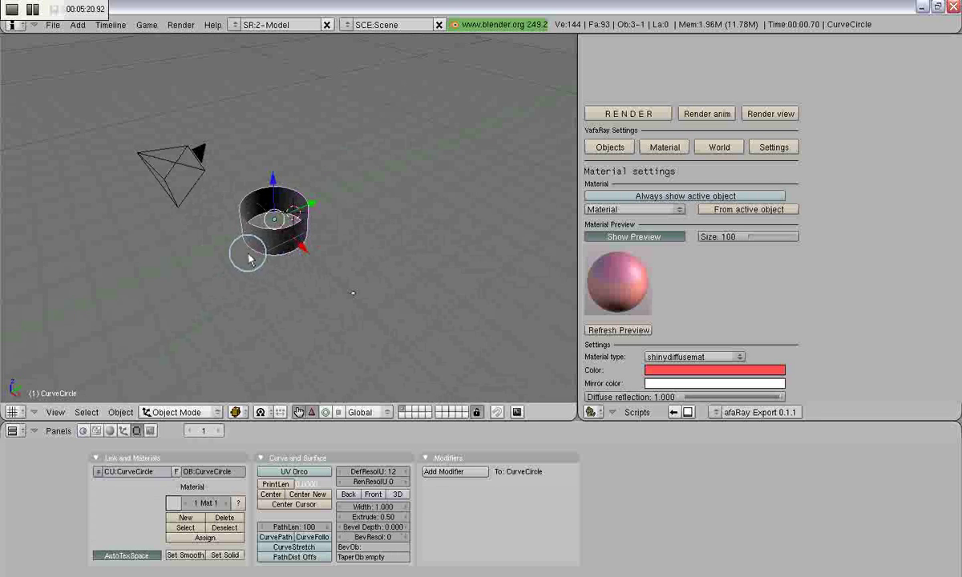
{"action": "middle_click_drag", "start_coordinate": [202, 257], "coordinate": [362, 247]}
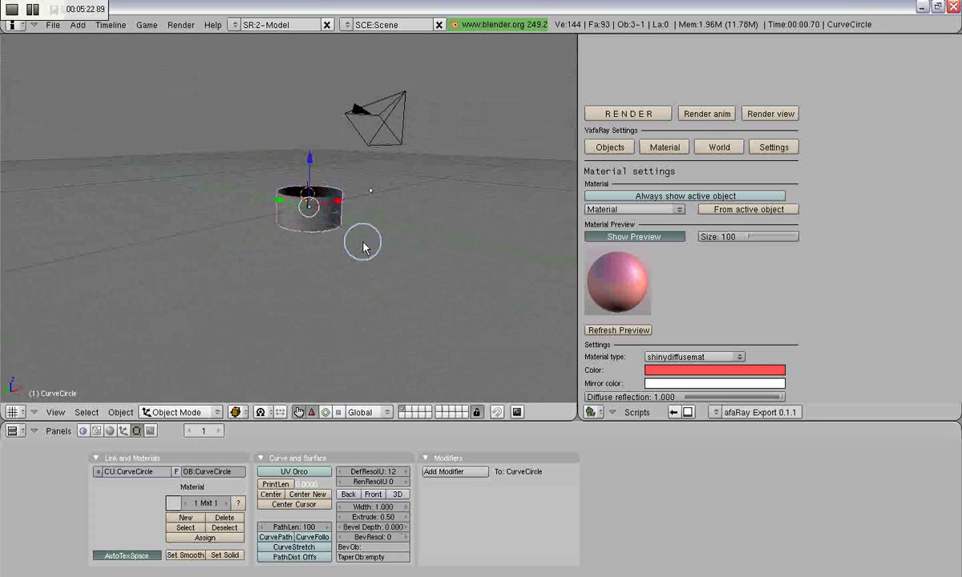